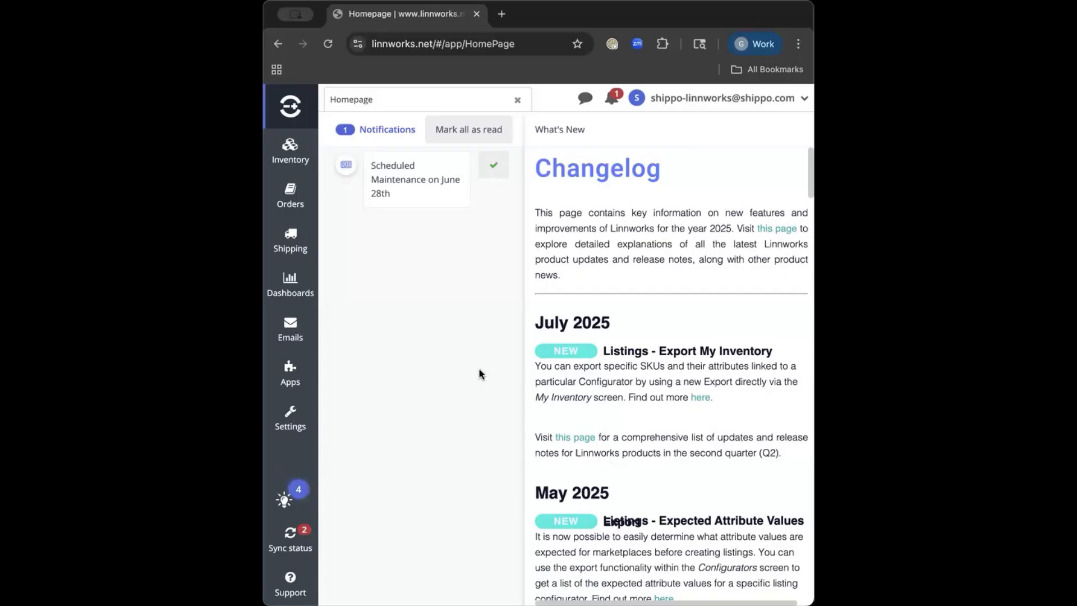
Step: Open the shipping integrations, search the available carriers for Shippo, and start integrating the one named exactly Shippo
left_click(290, 242)
left_click(354, 266)
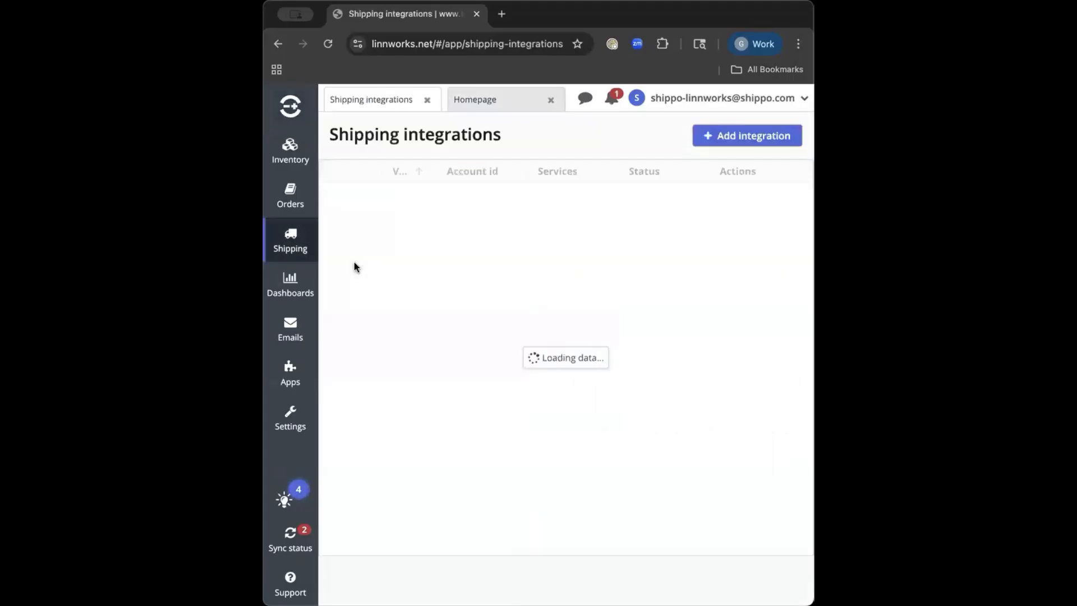
left_click(744, 145)
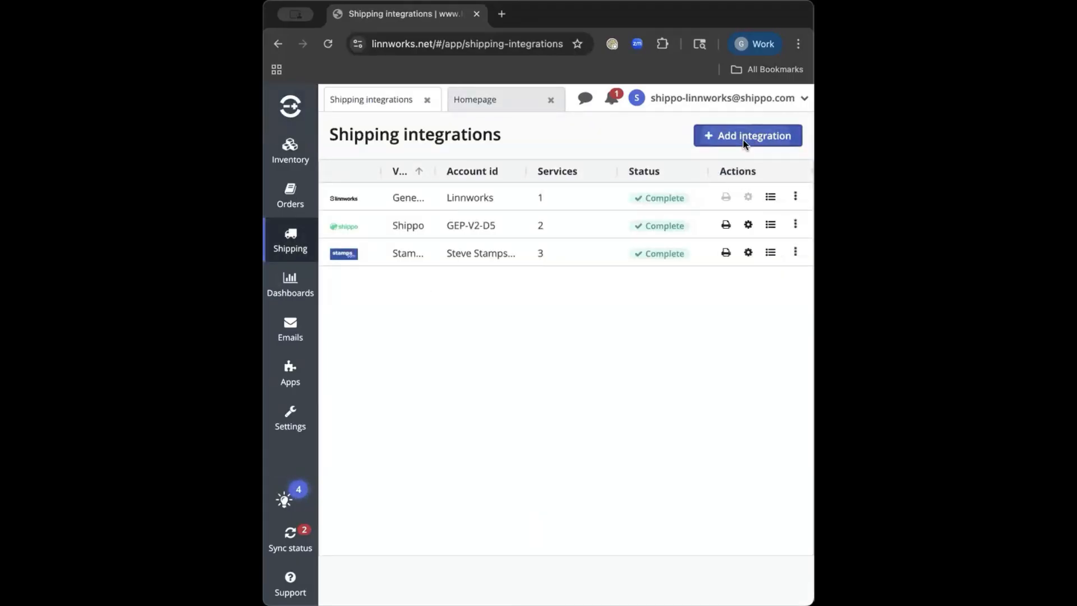
left_click(608, 223)
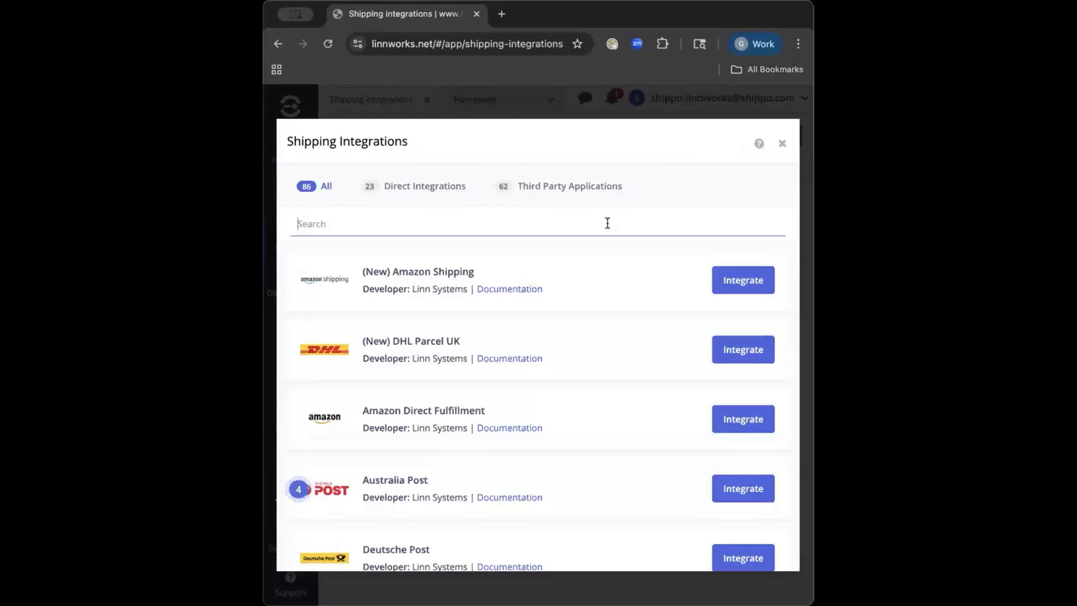
type("Shippo")
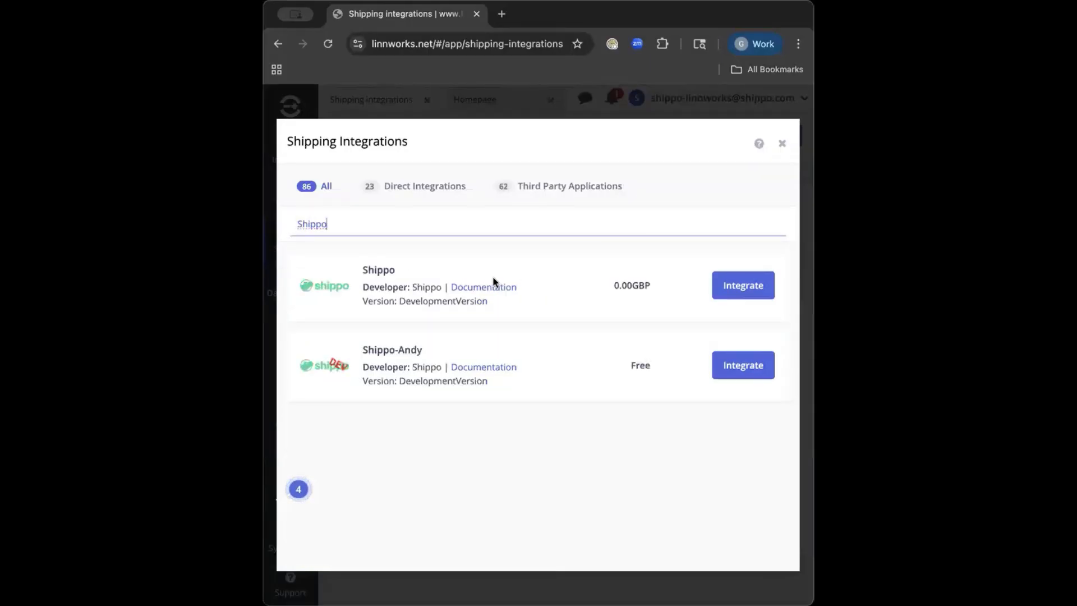
left_click(739, 284)
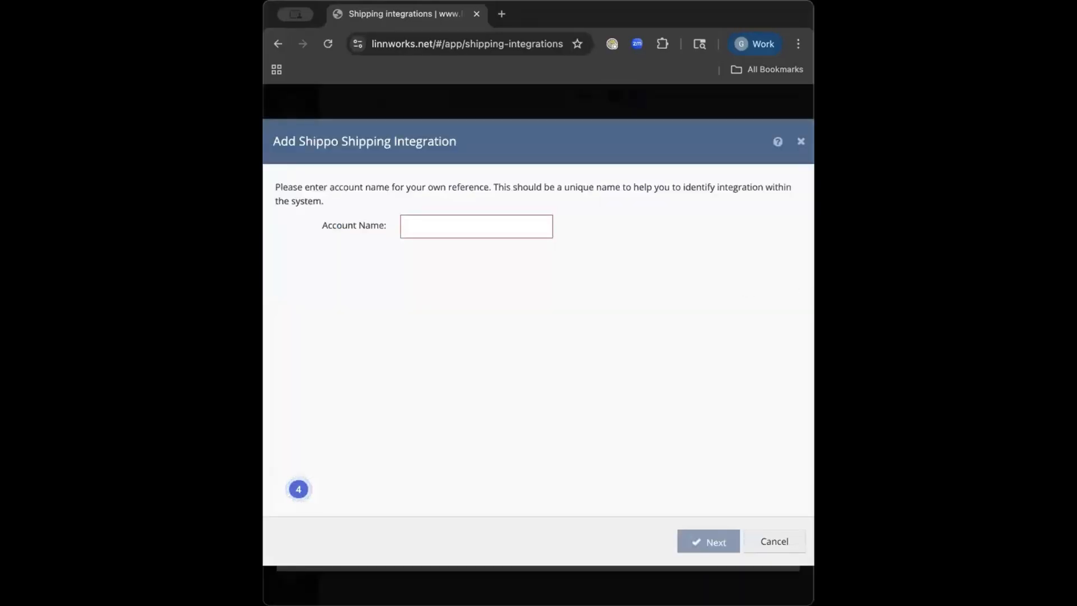
Step: Name the new integration's account Shippo-Live-Demo and proceed to its contact information
left_click(443, 237)
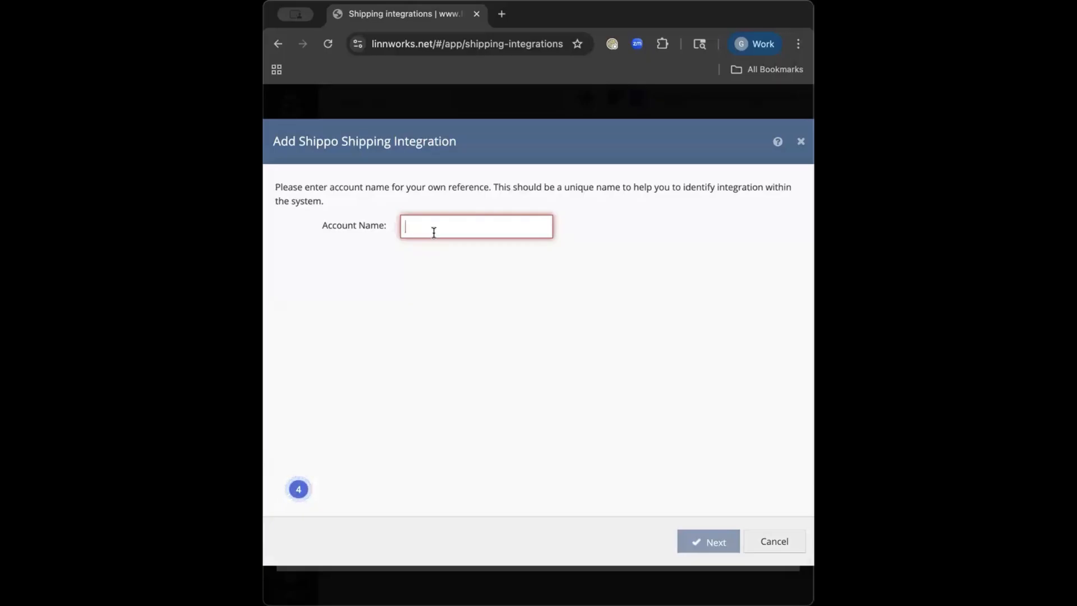
type("Shippo-L")
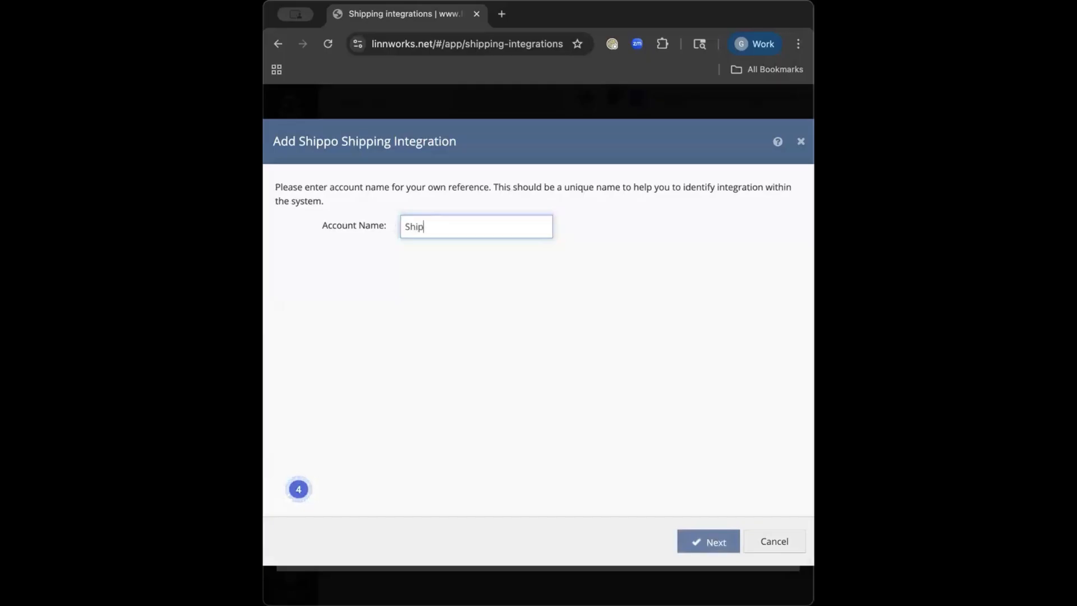
type("ive-Demo")
left_click(692, 547)
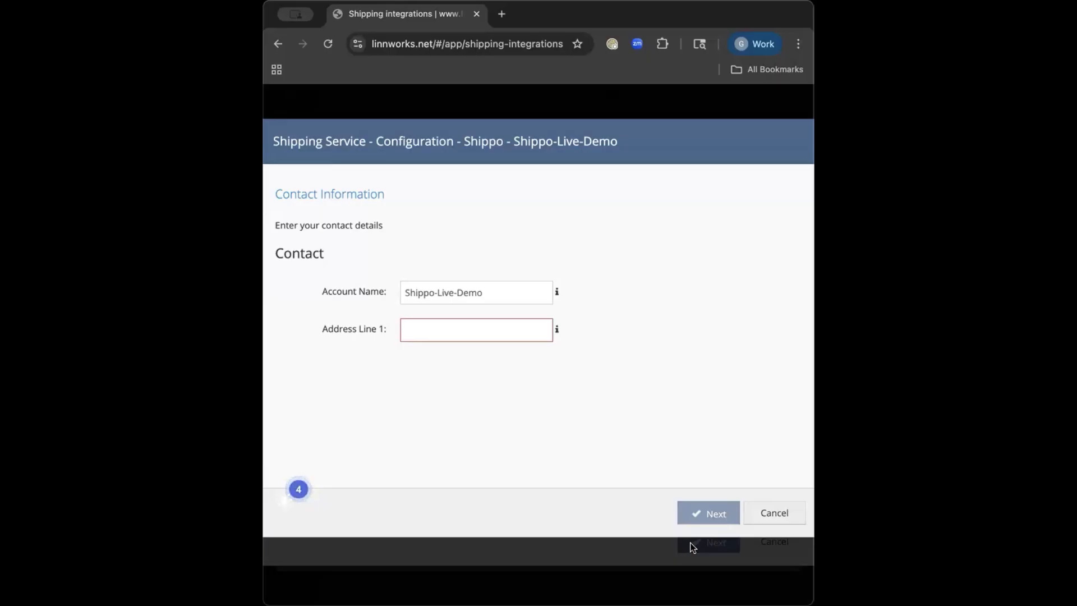
Step: Fill in the contact's address line 1 with the saved street address and continue to the Shippo connection stage
left_click(424, 324)
left_click(508, 359)
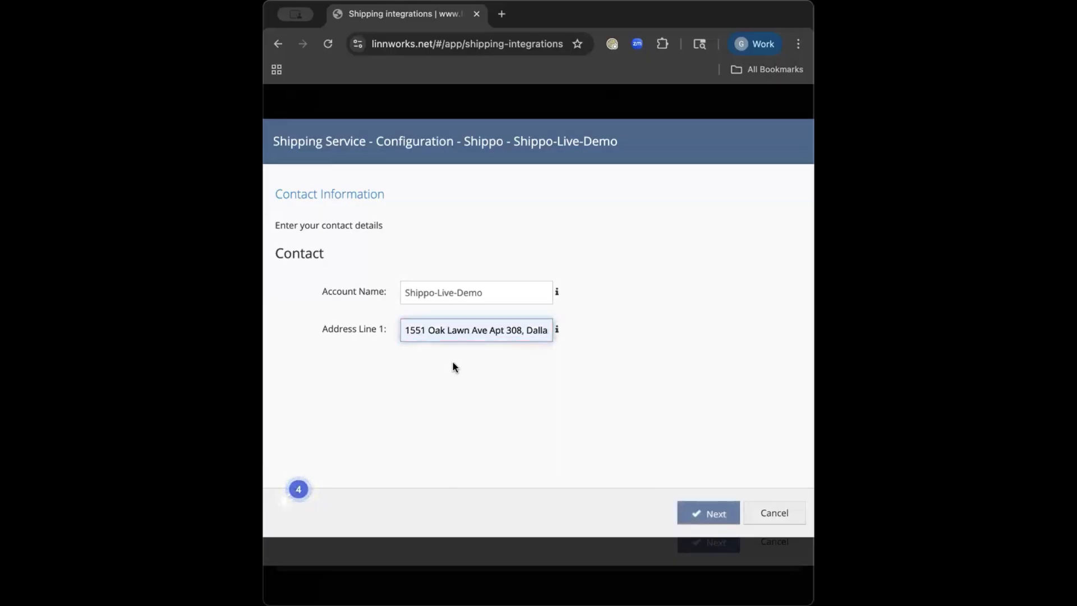
key("End")
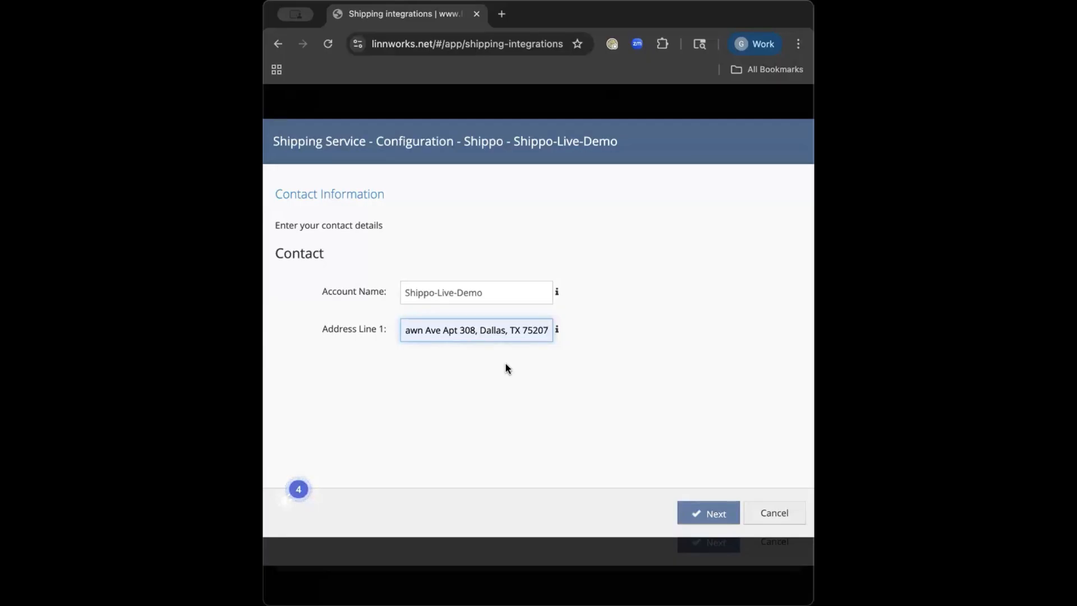
left_click(705, 515)
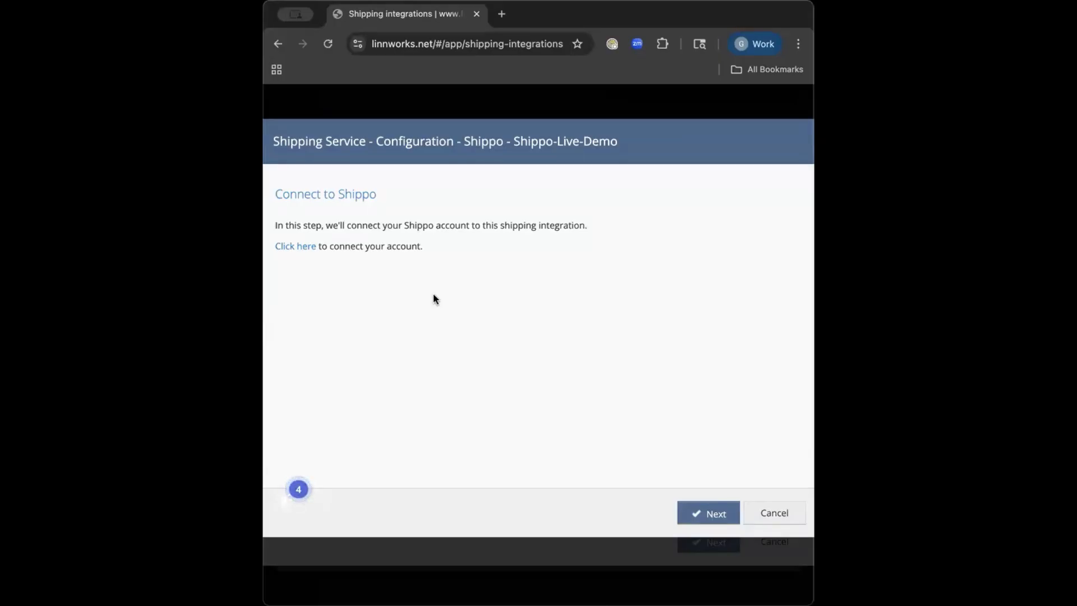
Step: Connect the integration by logging in to the existing Shippo account and allowing access to it
left_click(297, 248)
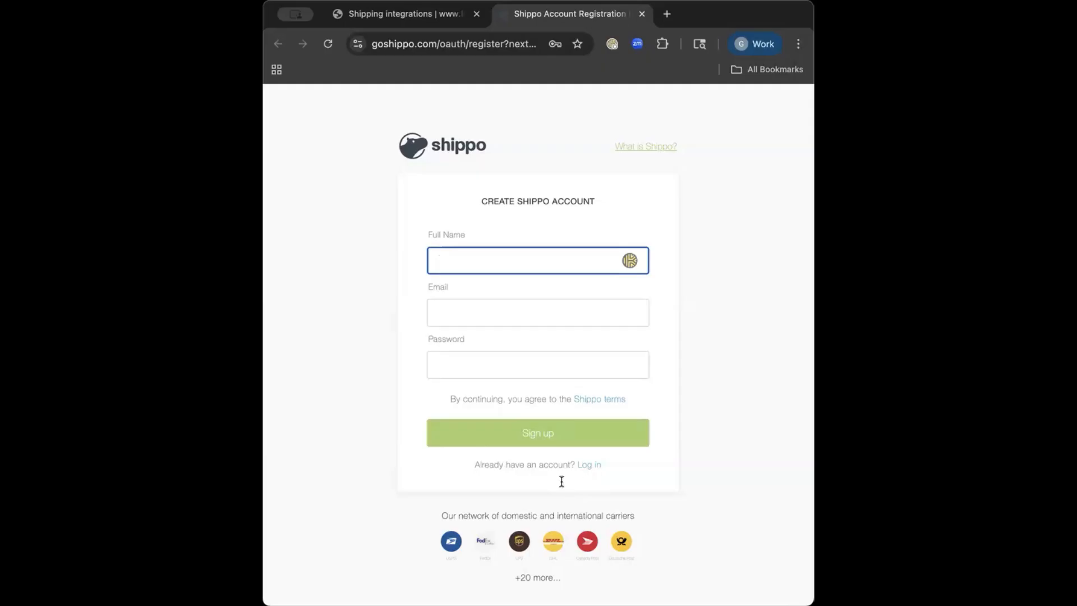
left_click(594, 467)
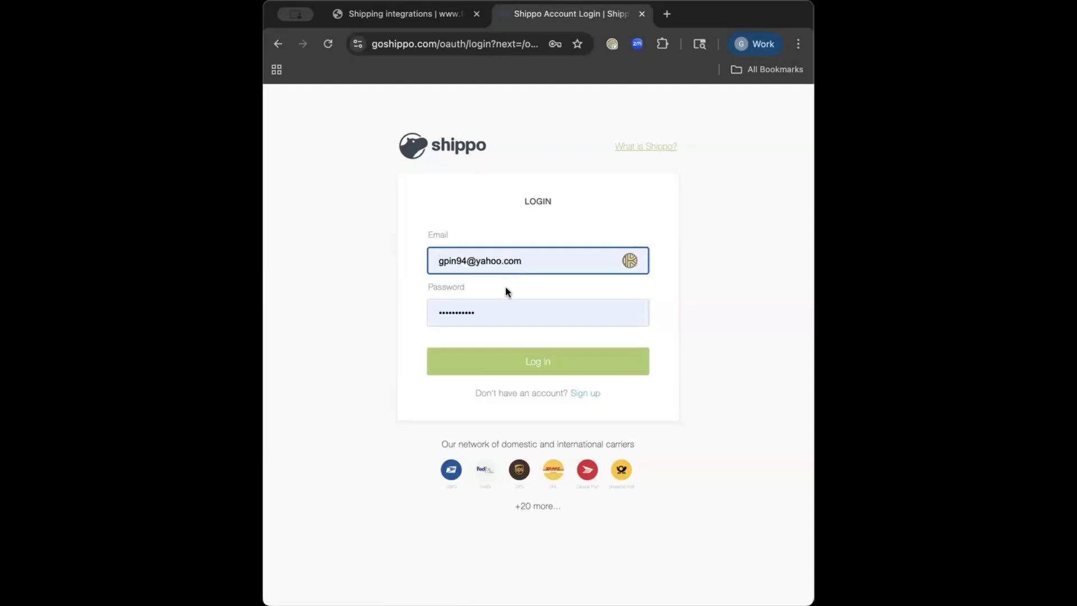
left_click(494, 362)
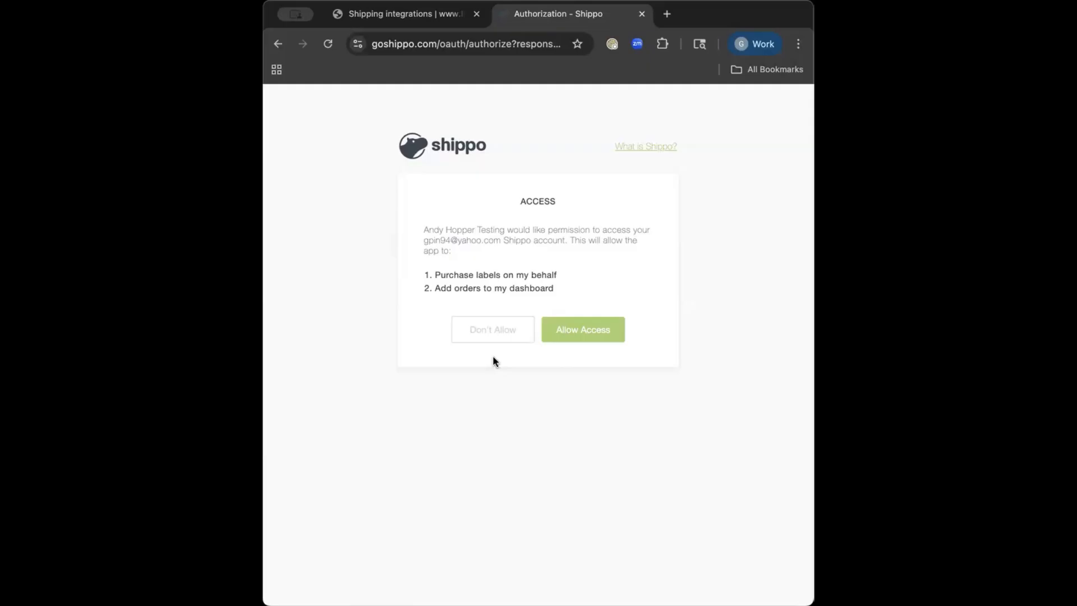
left_click(581, 334)
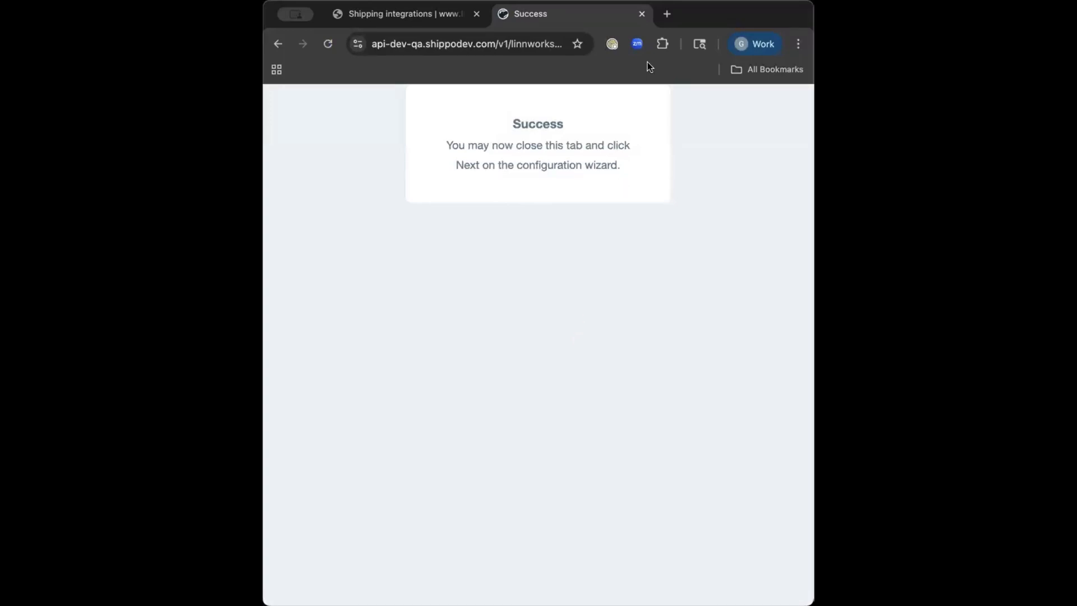
Step: Return from the authorization page to the configuration wizard and complete the Shippo-Live-Demo registration
left_click(642, 14)
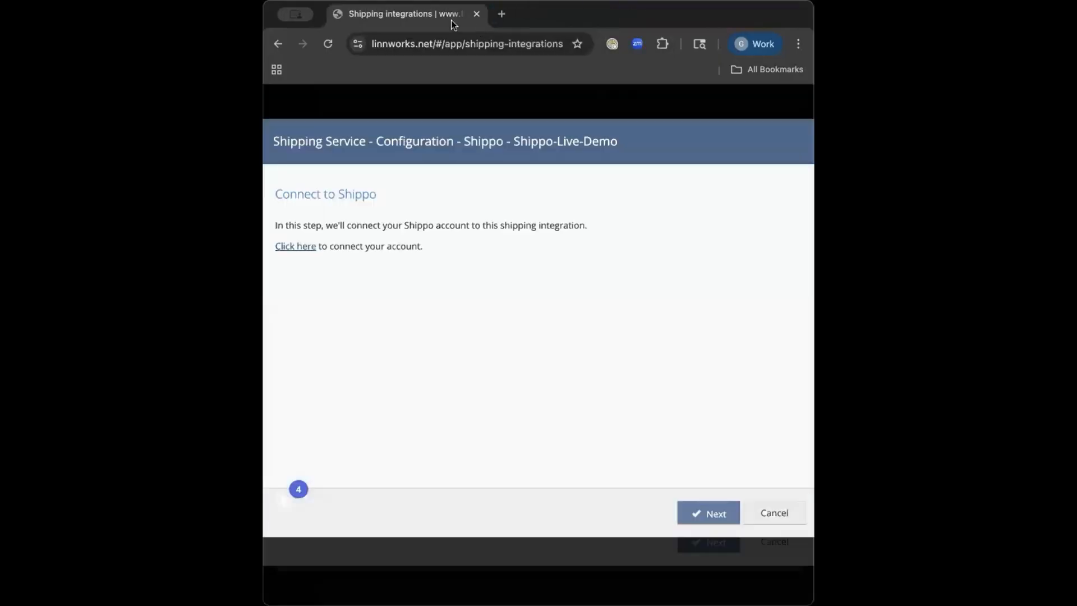
left_click(694, 513)
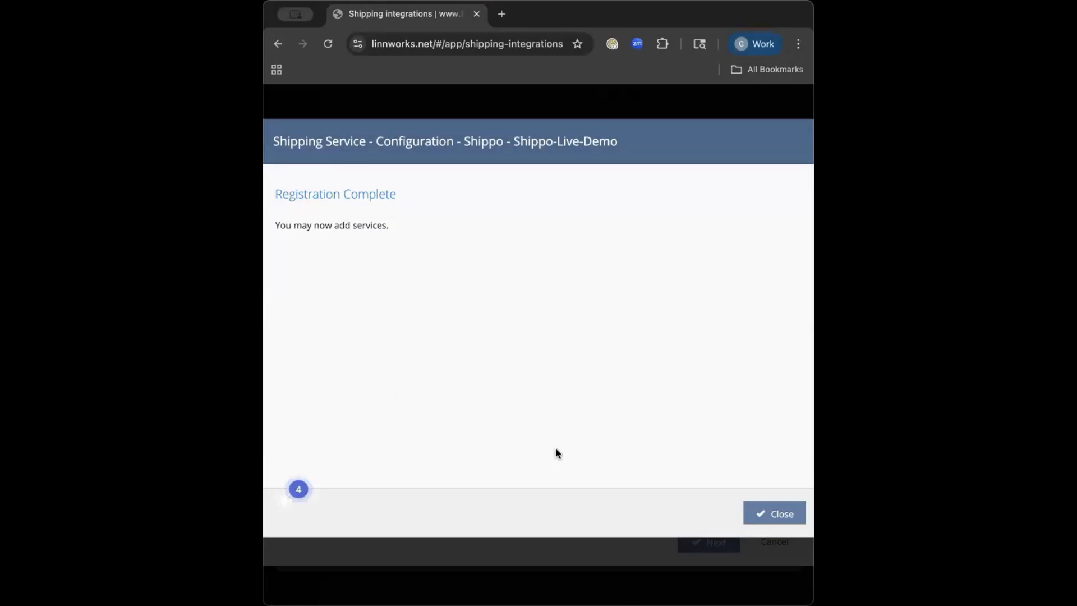
left_click(769, 514)
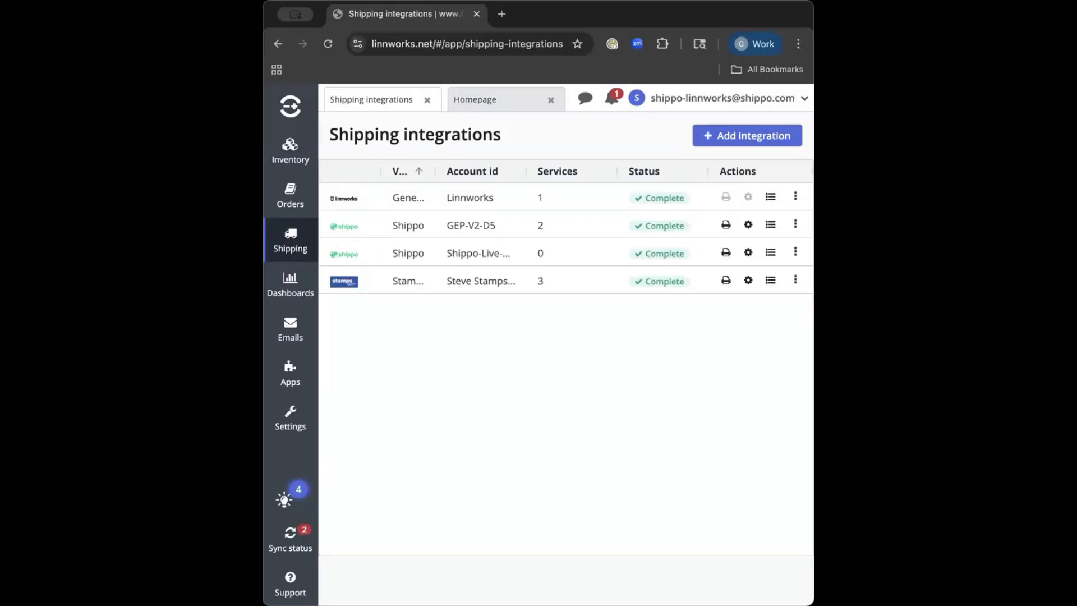
Step: Open the Shippo-Live-Demo integration's configuration and fill in the sender's name under the customs declaration details
left_click(750, 254)
scroll(634, 411, "down", 1)
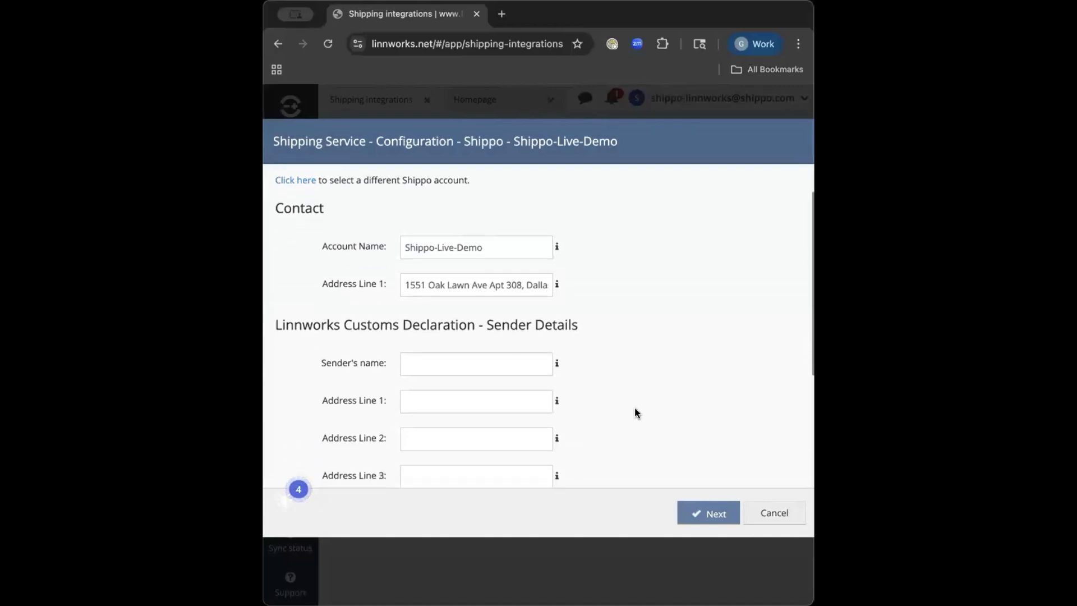
scroll(634, 409, "down", 1)
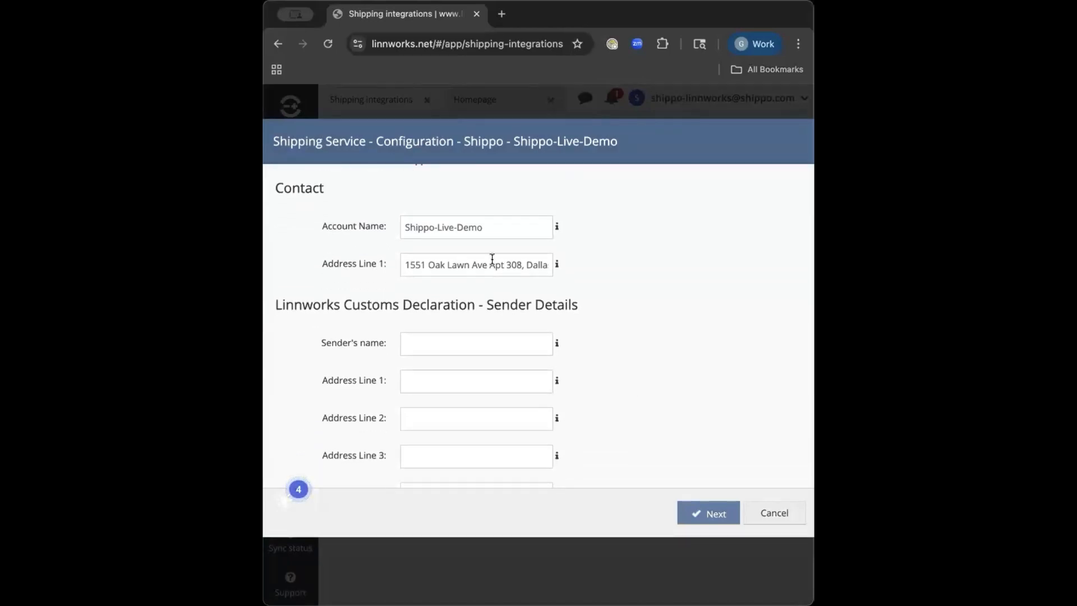
scroll(450, 356, "down", 2)
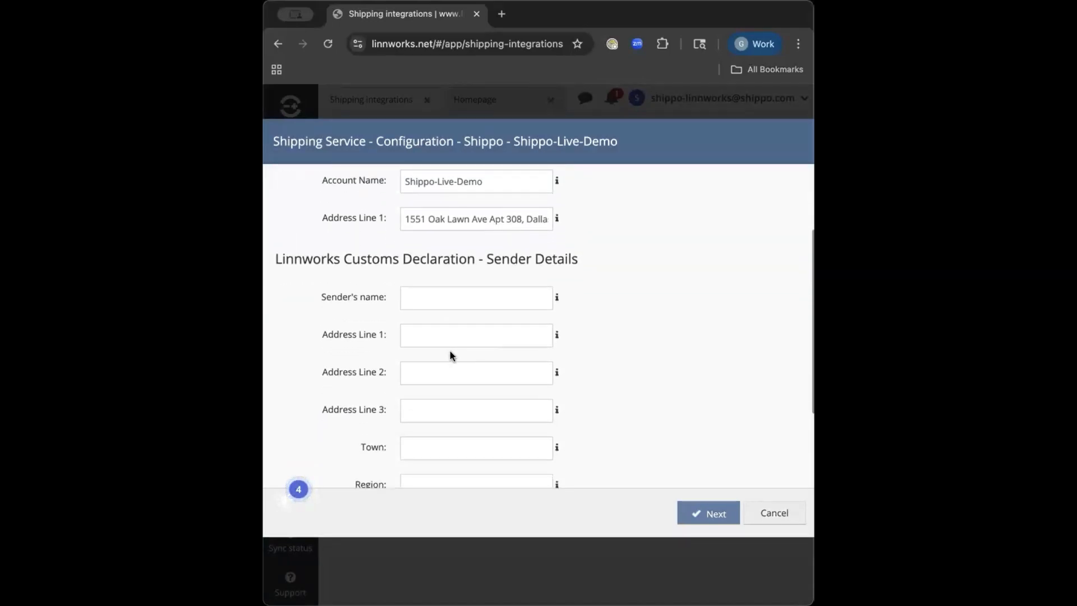
scroll(450, 356, "up", 3)
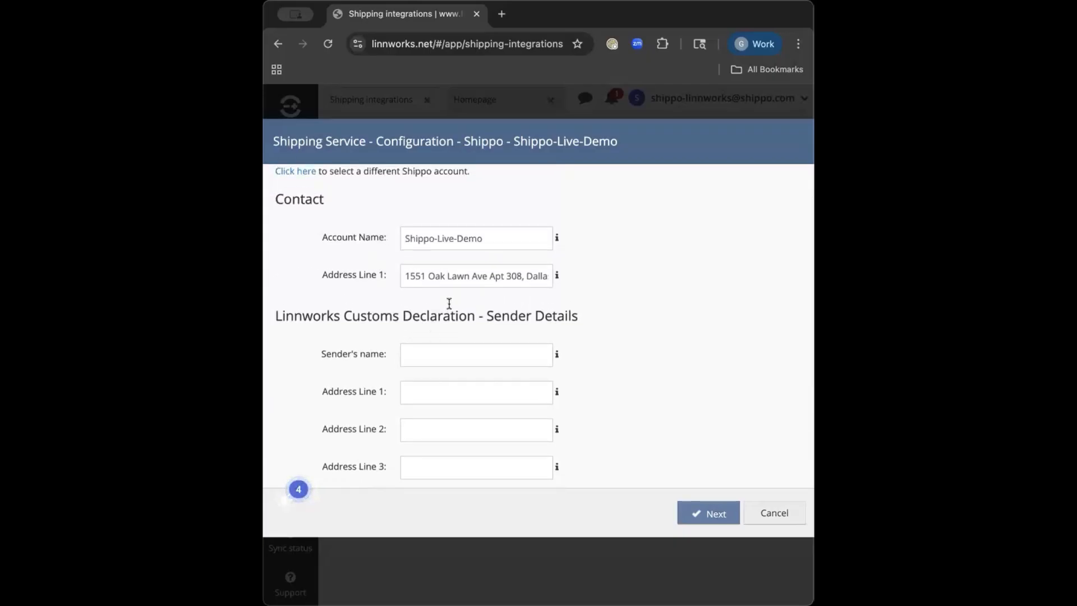
scroll(450, 304, "down", 2)
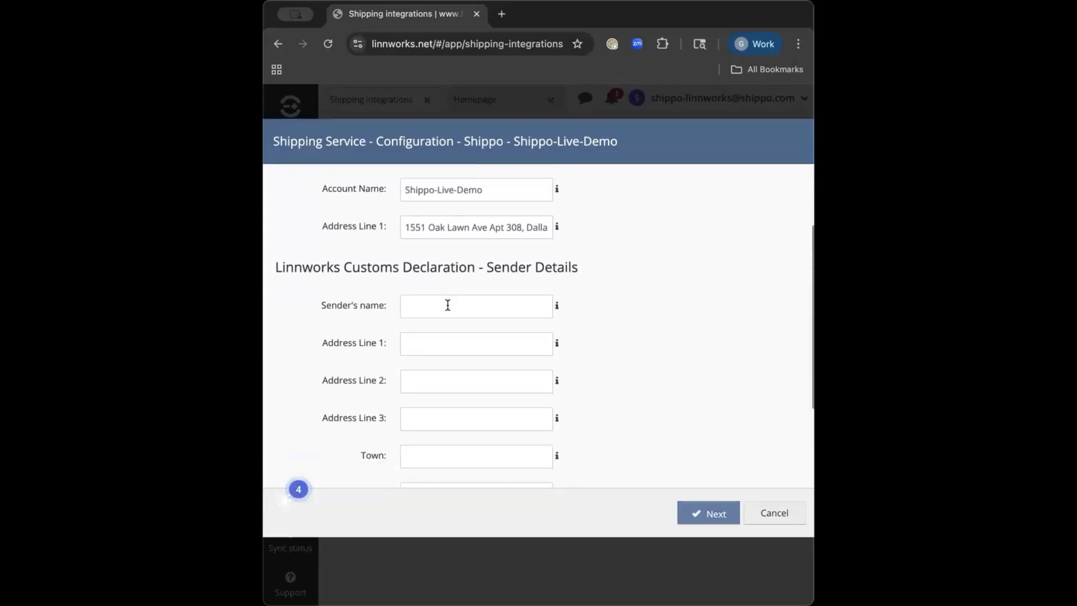
left_click(447, 304)
left_click(493, 341)
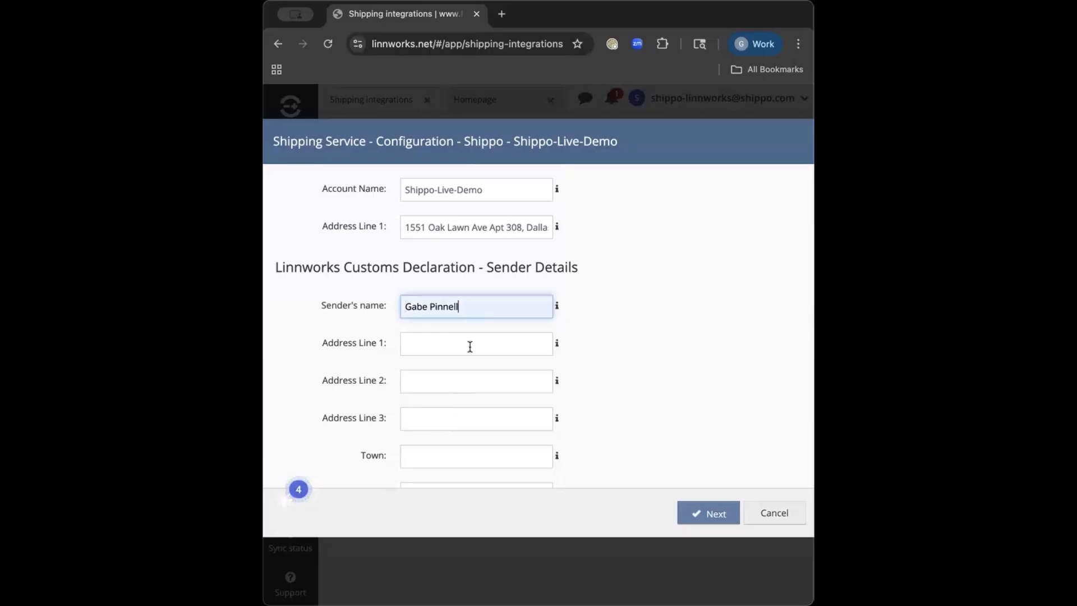
Step: Fill in the sender's address lines 1 and 2, town, region and postcode with the saved address details
left_click(470, 346)
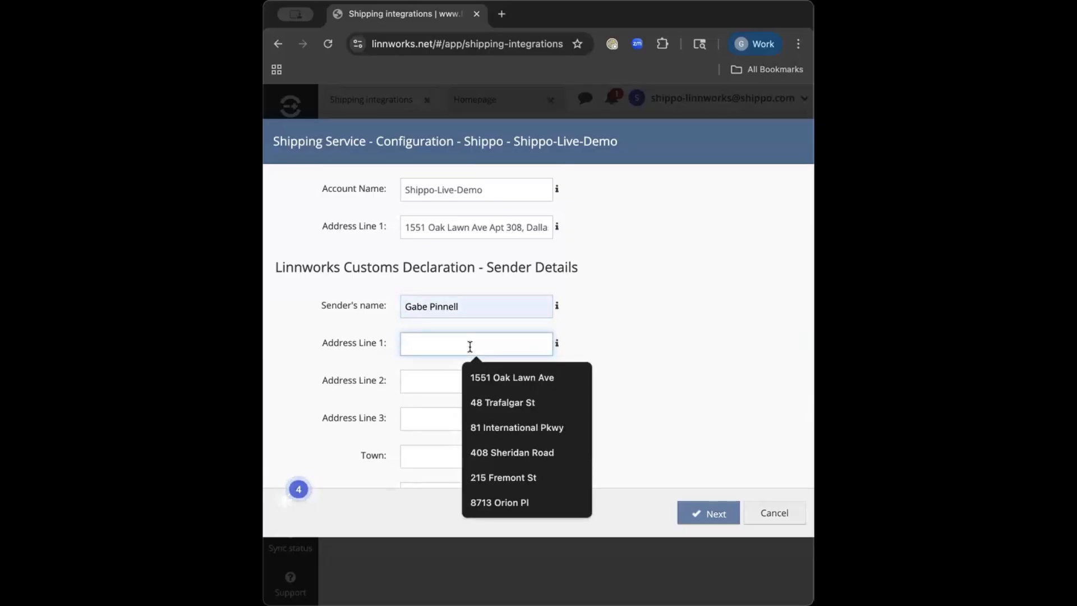
left_click(490, 377)
left_click(459, 384)
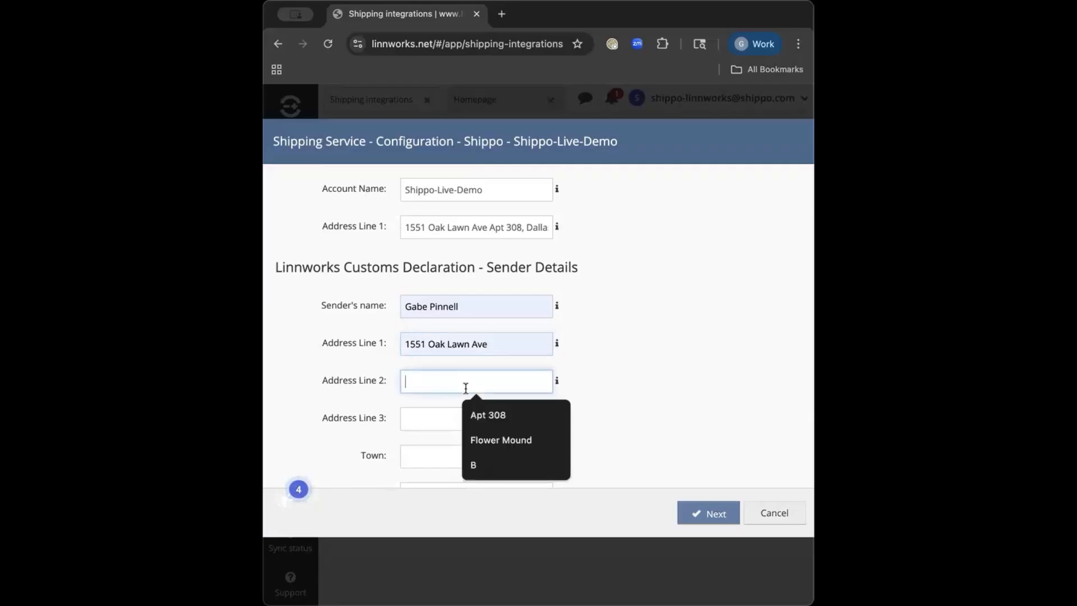
left_click(486, 416)
left_click(456, 388)
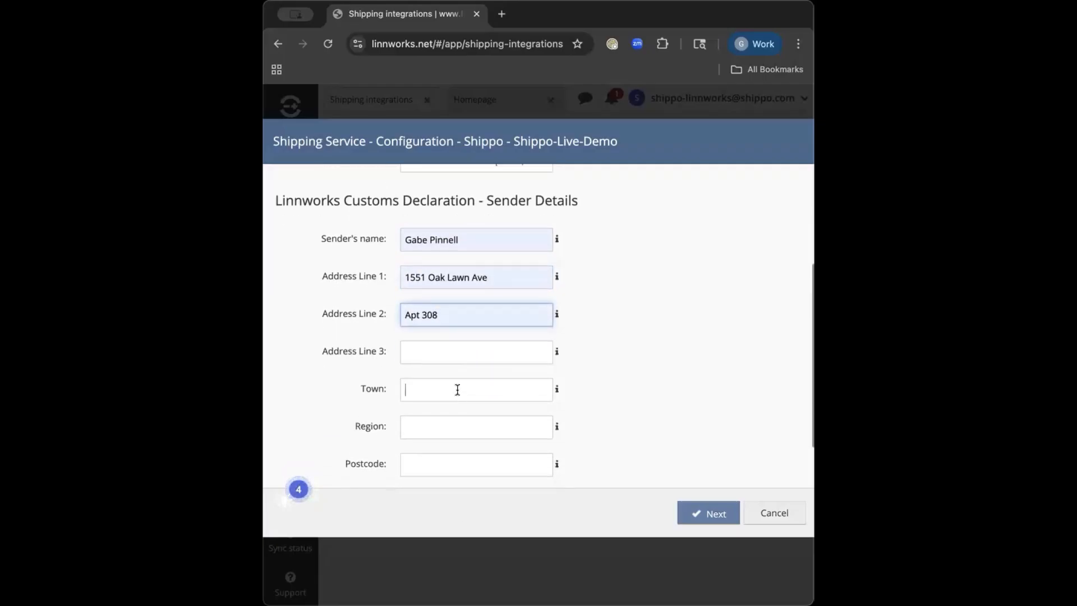
left_click(485, 420)
left_click(454, 426)
left_click(479, 457)
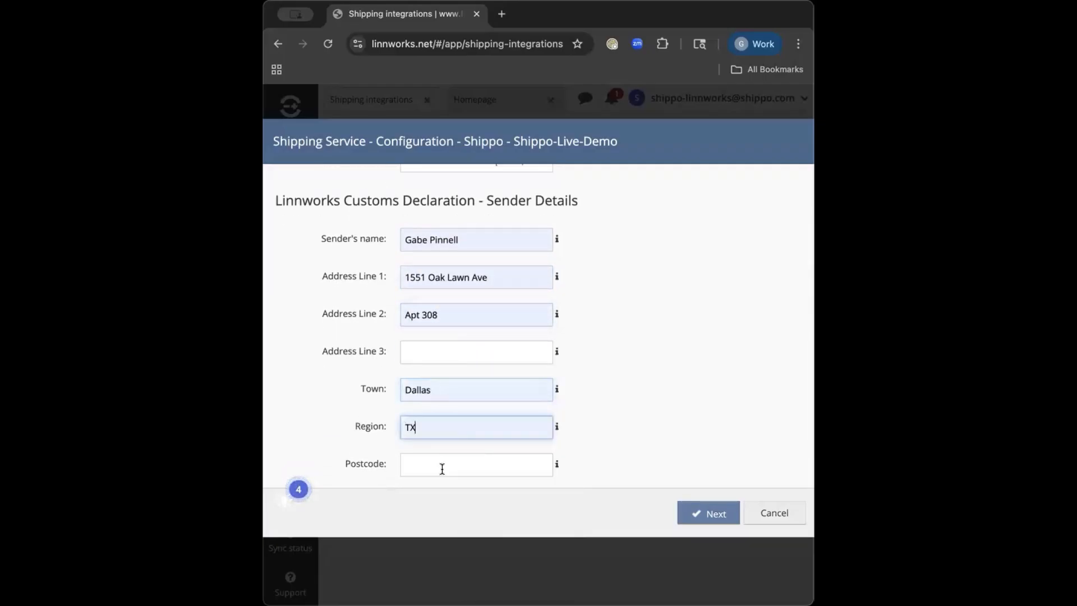
left_click(440, 466)
left_click(507, 306)
Step: Set the sender's country to United States, save the configuration, and return to the integrations list
scroll(614, 376, "down", 2)
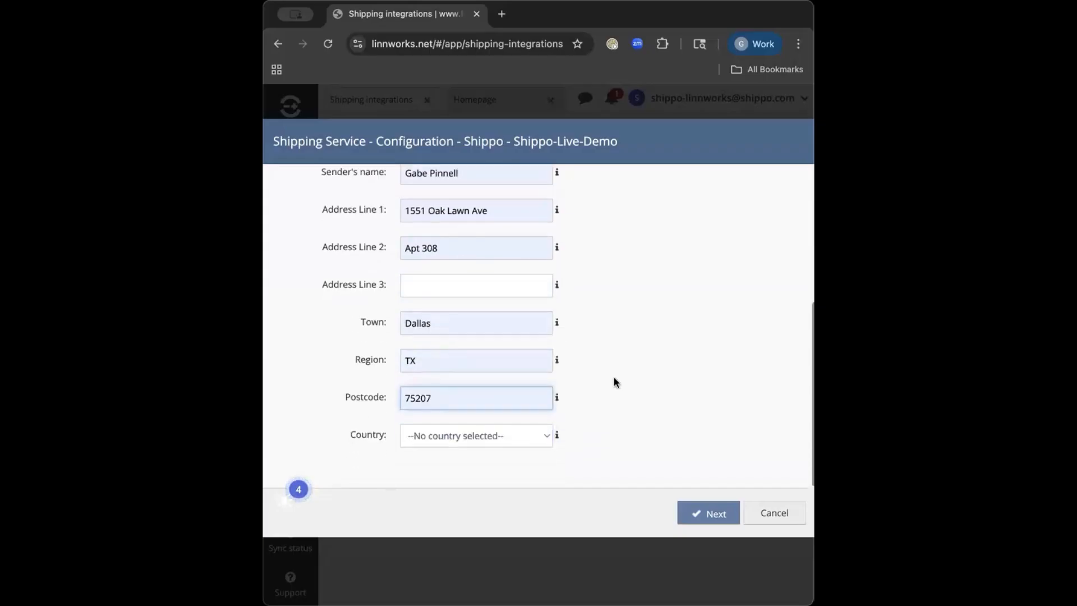
scroll(501, 507, "down", 20)
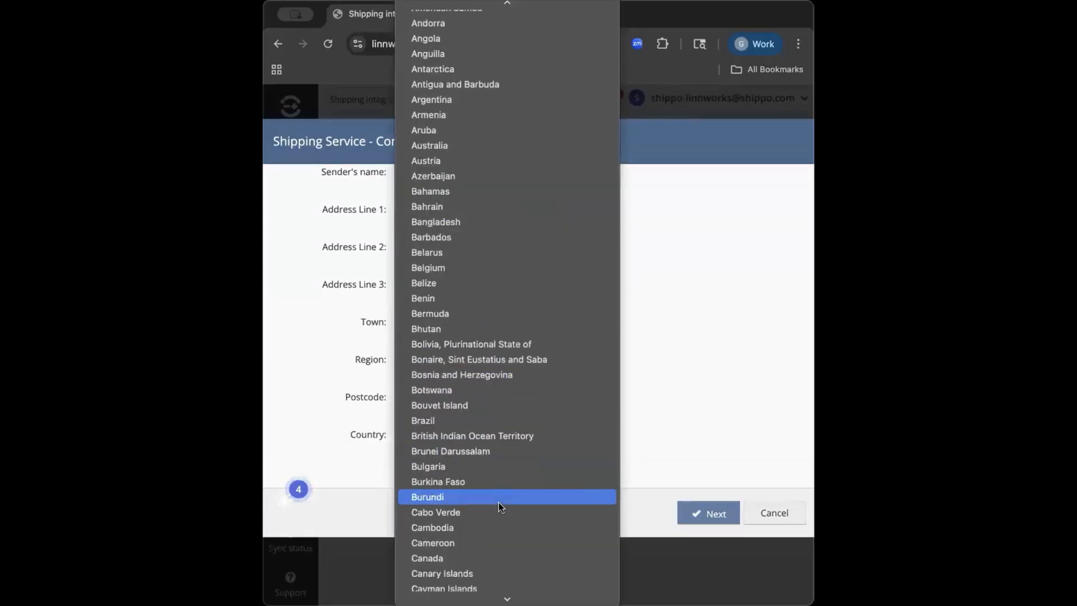
scroll(501, 507, "down", 20)
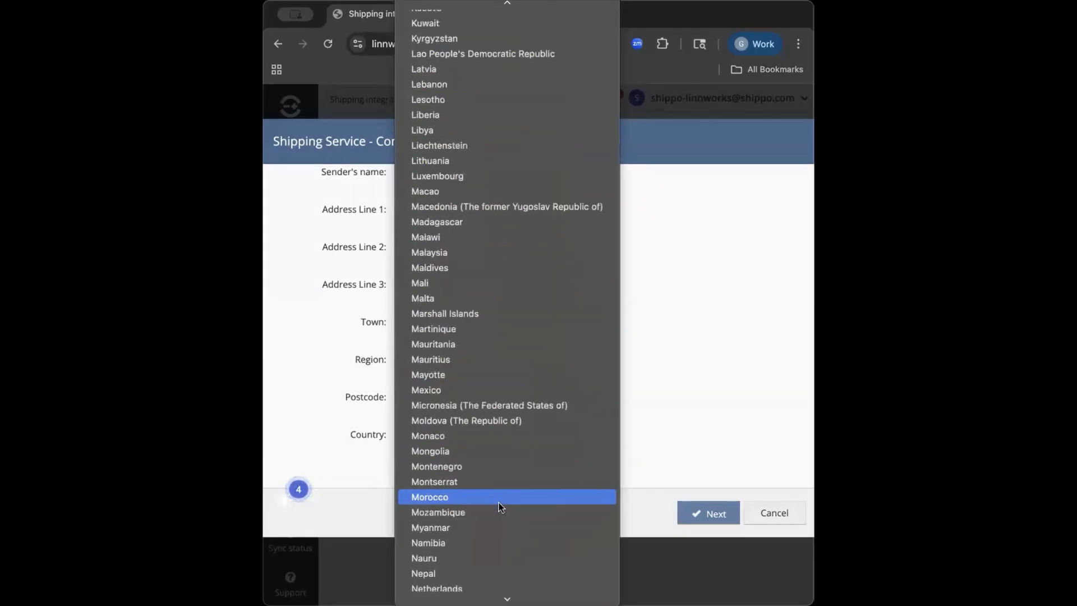
scroll(500, 507, "down", 15)
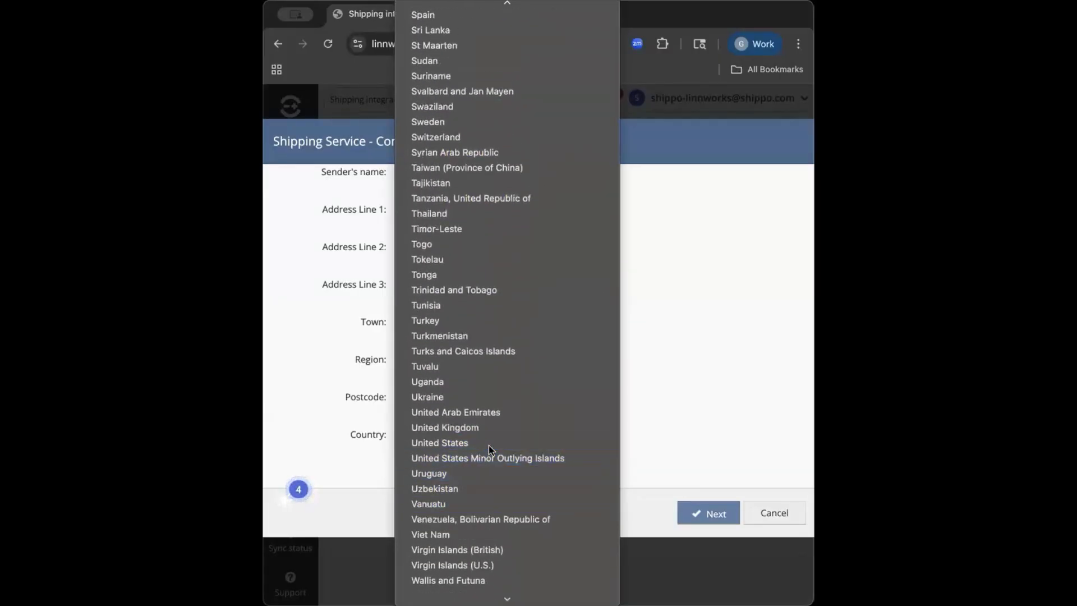
left_click(489, 443)
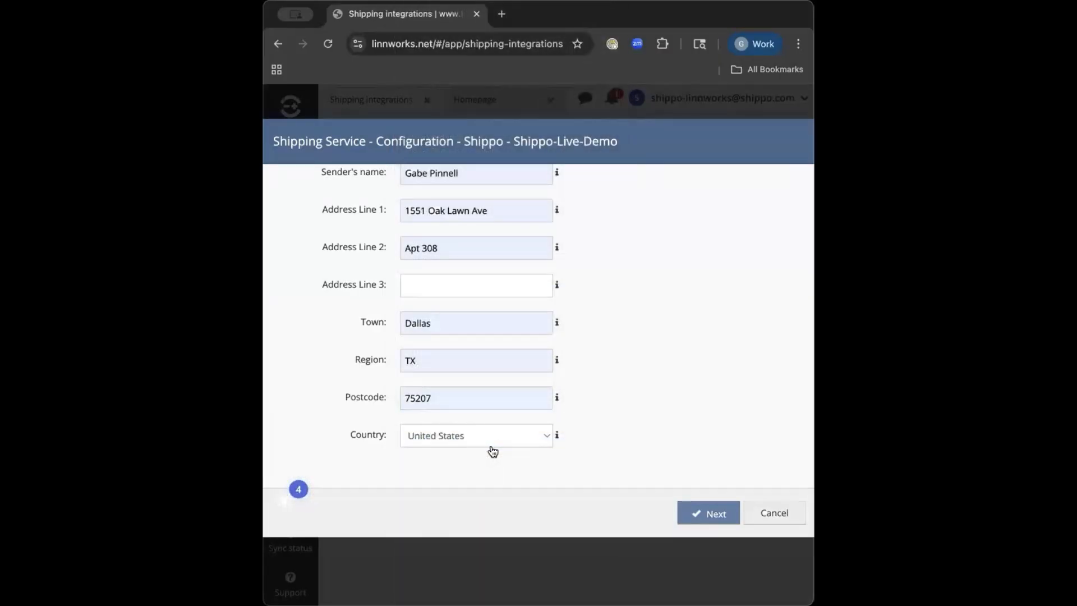
left_click(696, 516)
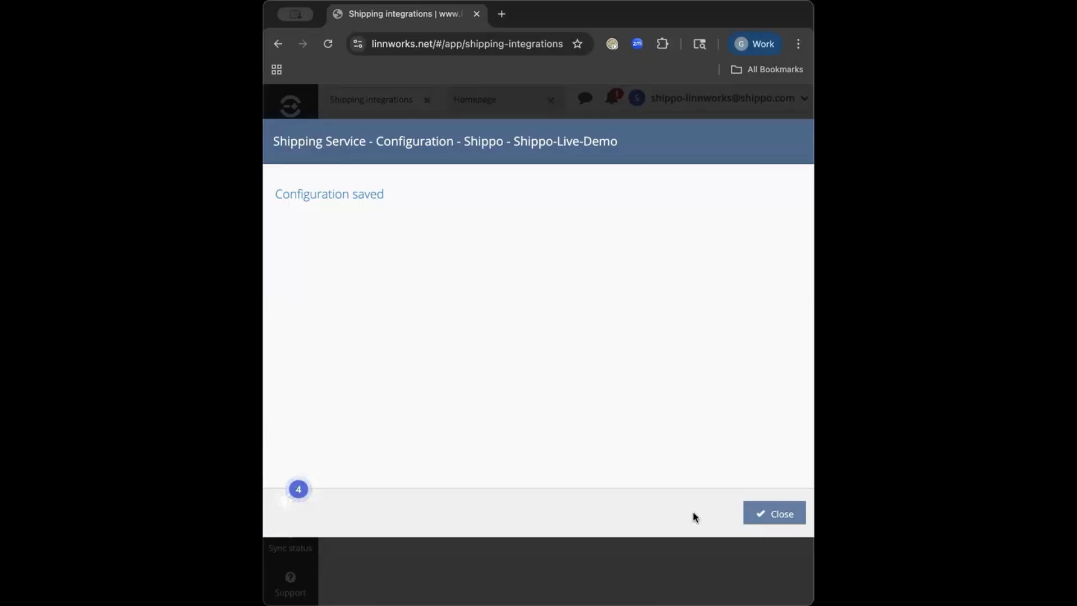
left_click(782, 514)
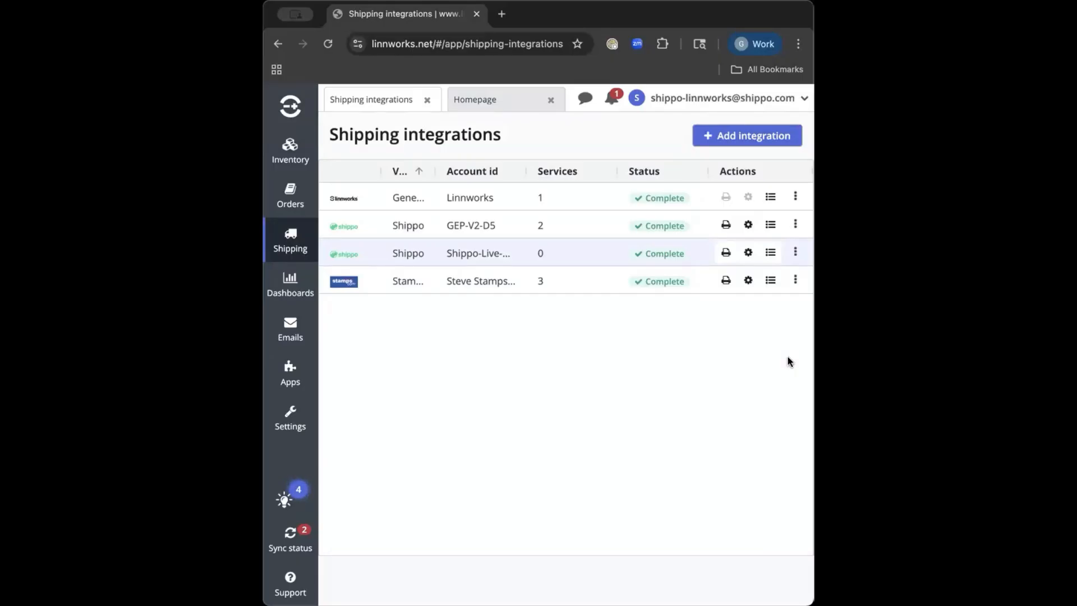
Step: Open the services of the Shippo-Live-Demo integration and add the USPS Priority Mail service
left_click(769, 252)
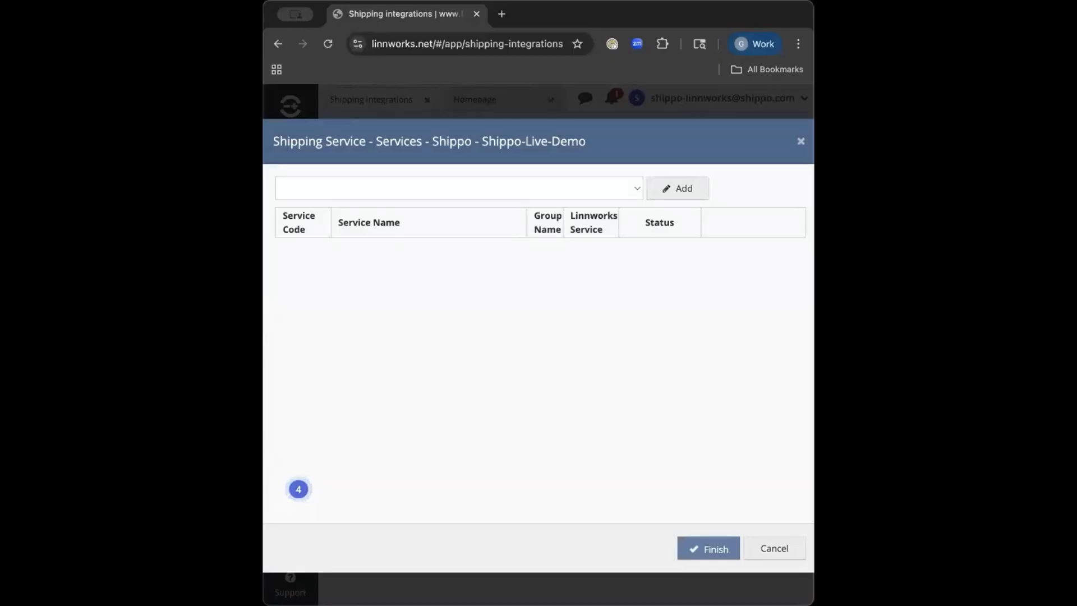
left_click(623, 189)
scroll(521, 448, "down", 10)
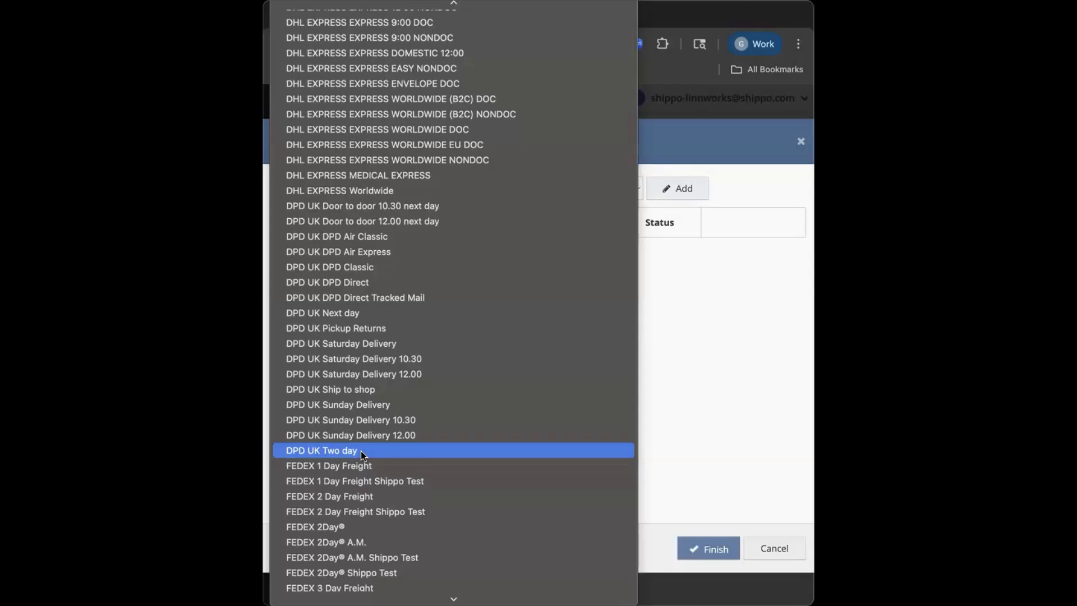
scroll(361, 455, "up", 10)
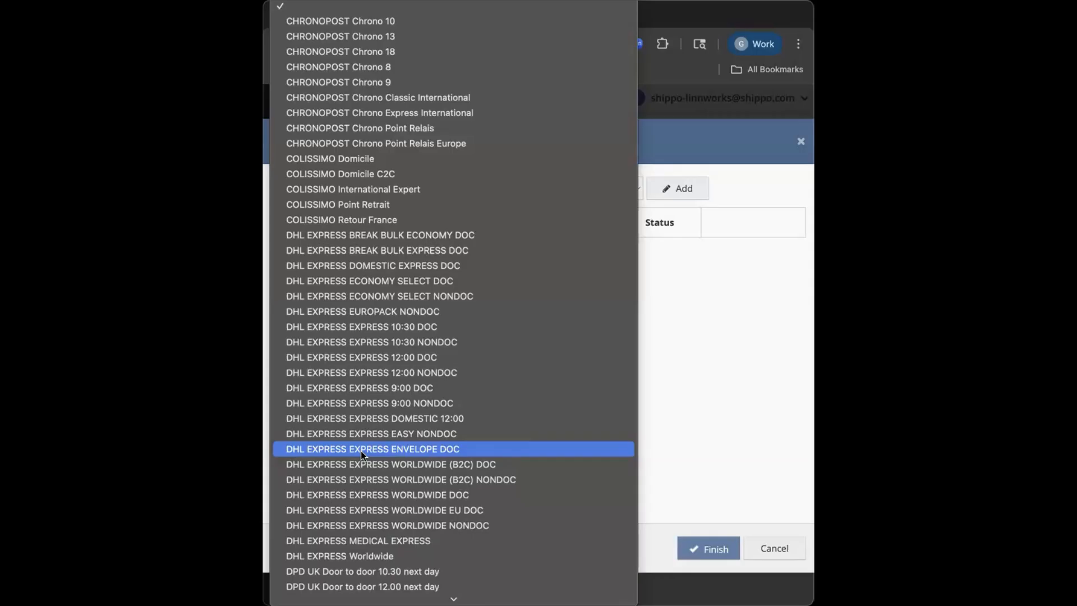
scroll(362, 451, "down", 15)
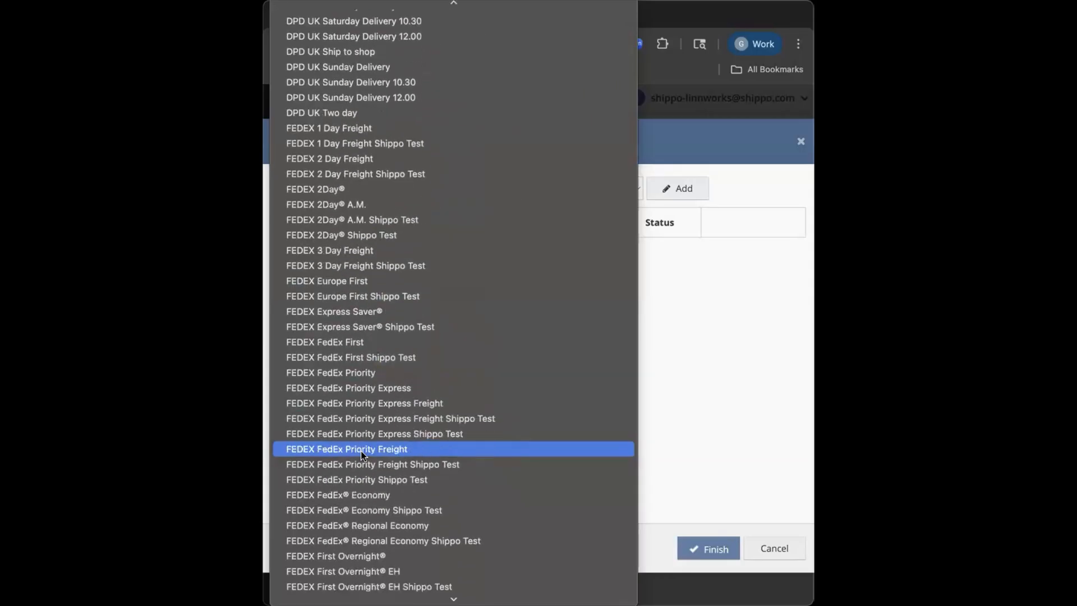
scroll(395, 464, "down", 15)
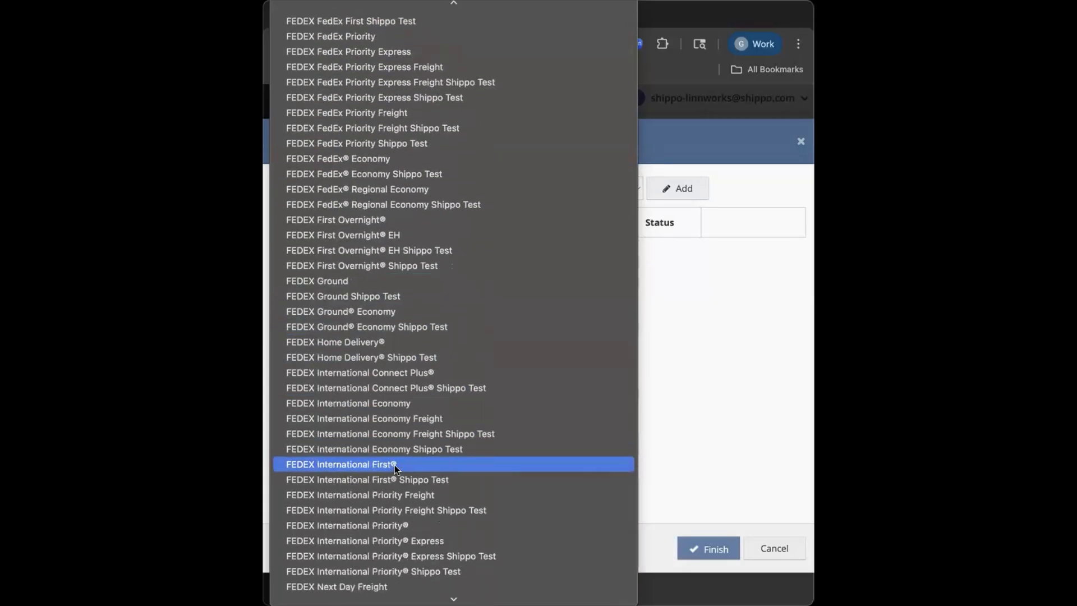
scroll(395, 464, "down", 1)
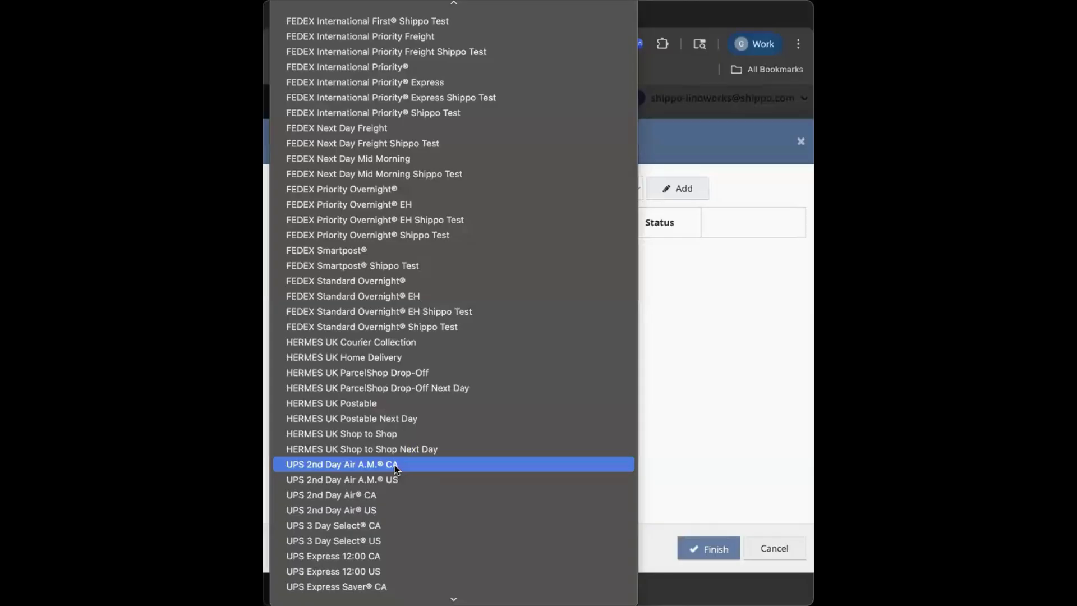
scroll(395, 464, "down", 8)
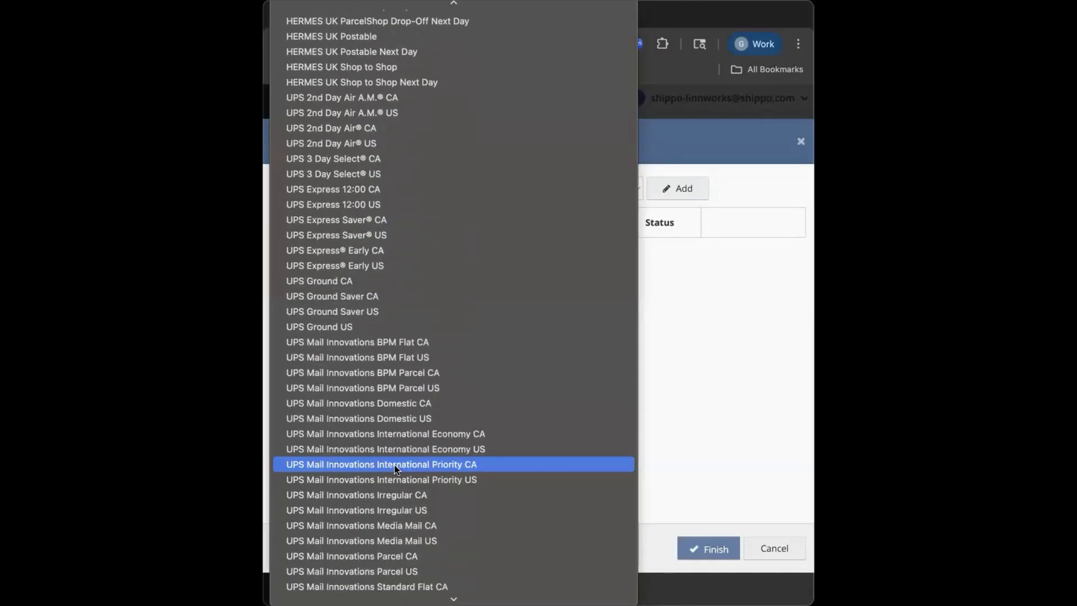
scroll(395, 465, "up", 20)
scroll(395, 465, "up", 9)
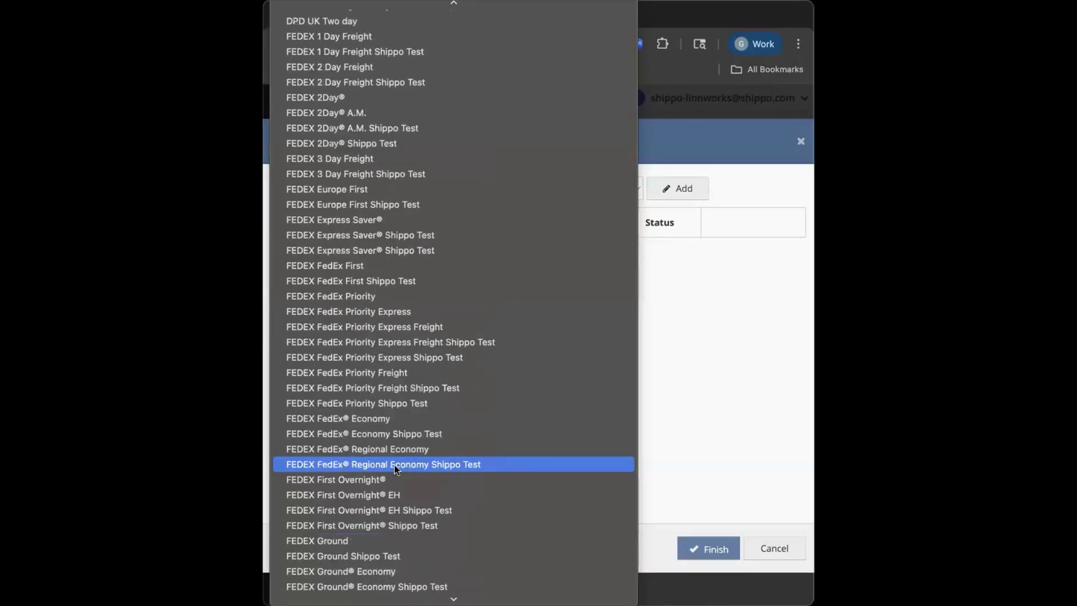
scroll(395, 464, "down", 13)
scroll(395, 464, "down", 20)
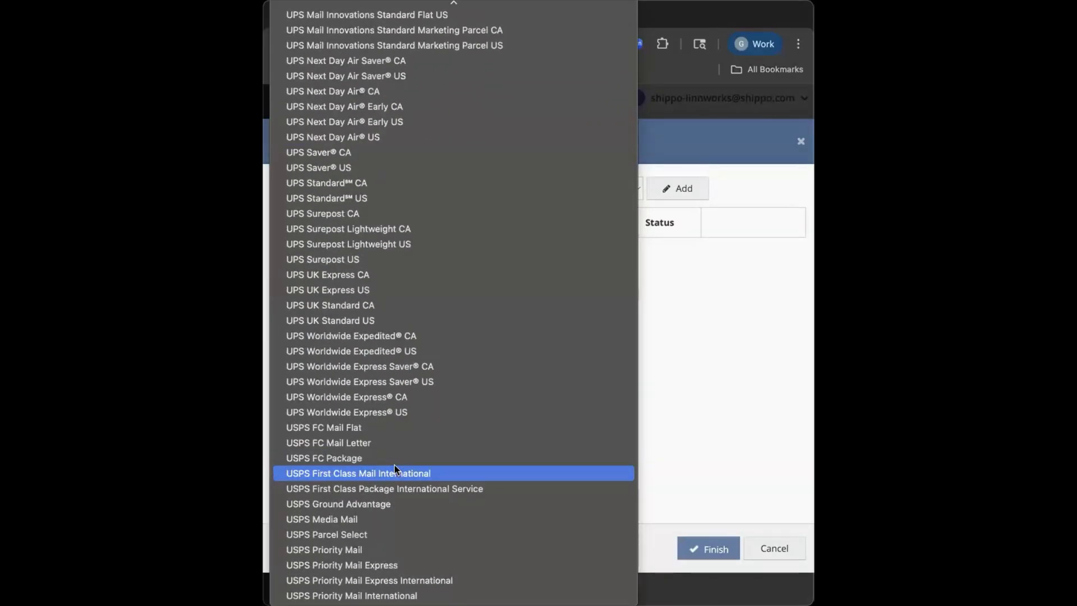
left_click(436, 550)
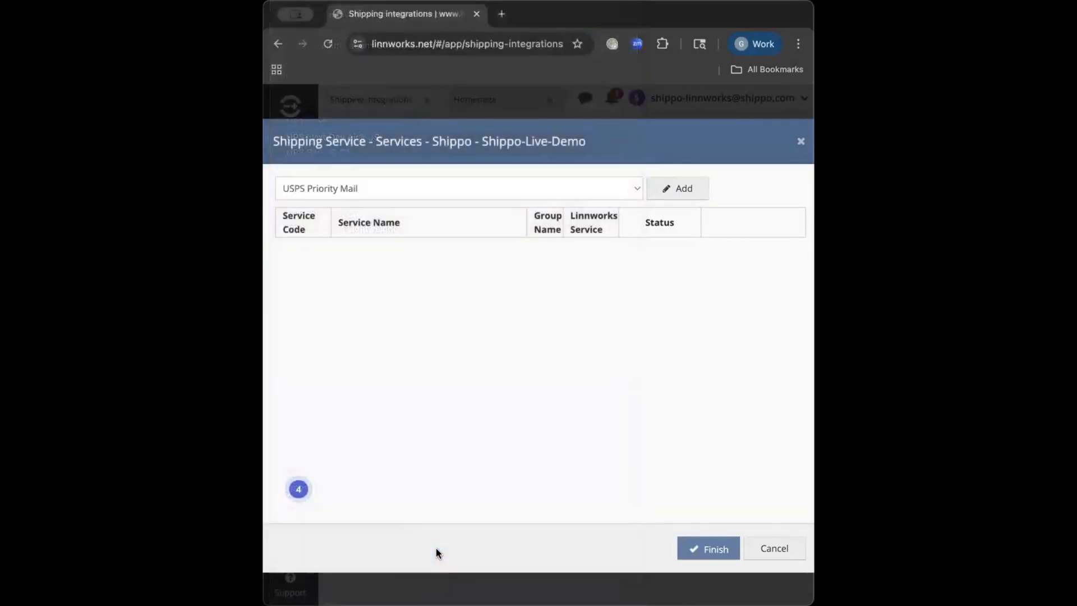
left_click(684, 190)
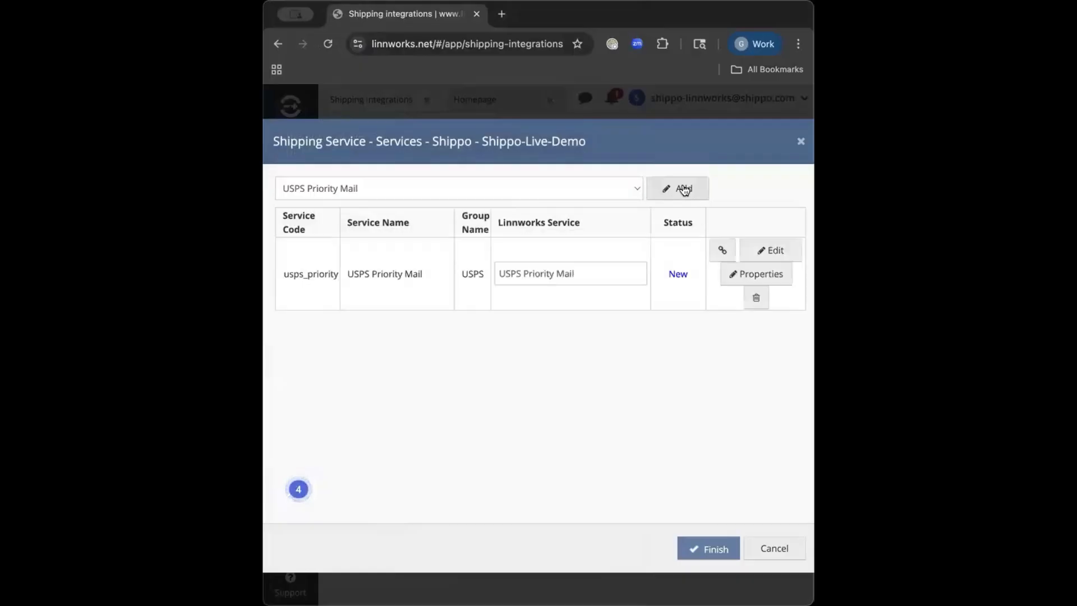
Step: Add the USPS Ground Advantage service to the integration's service list
left_click(611, 188)
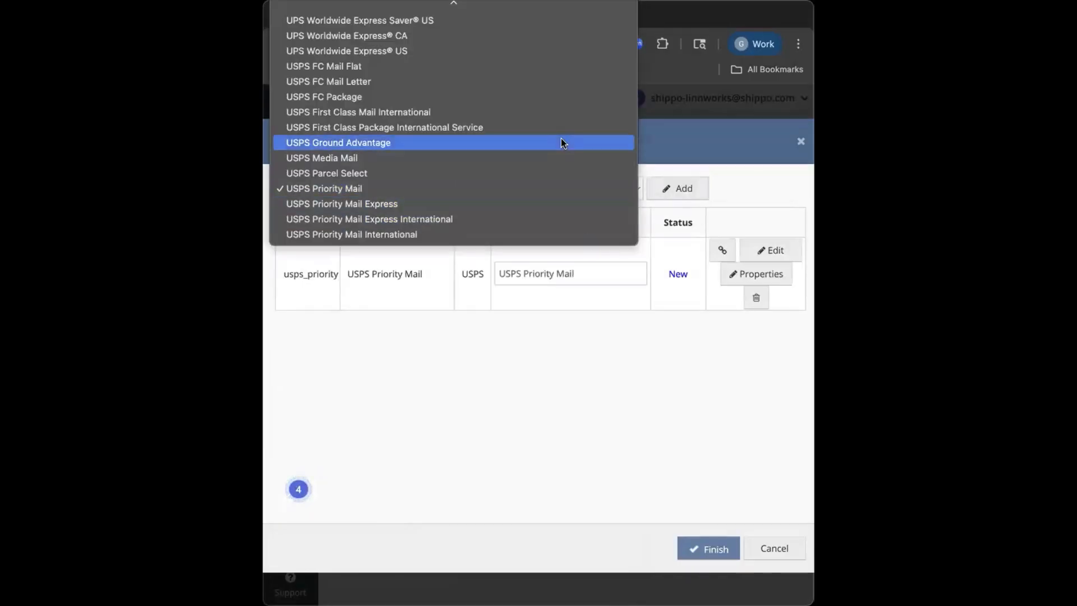
left_click(617, 143)
left_click(667, 188)
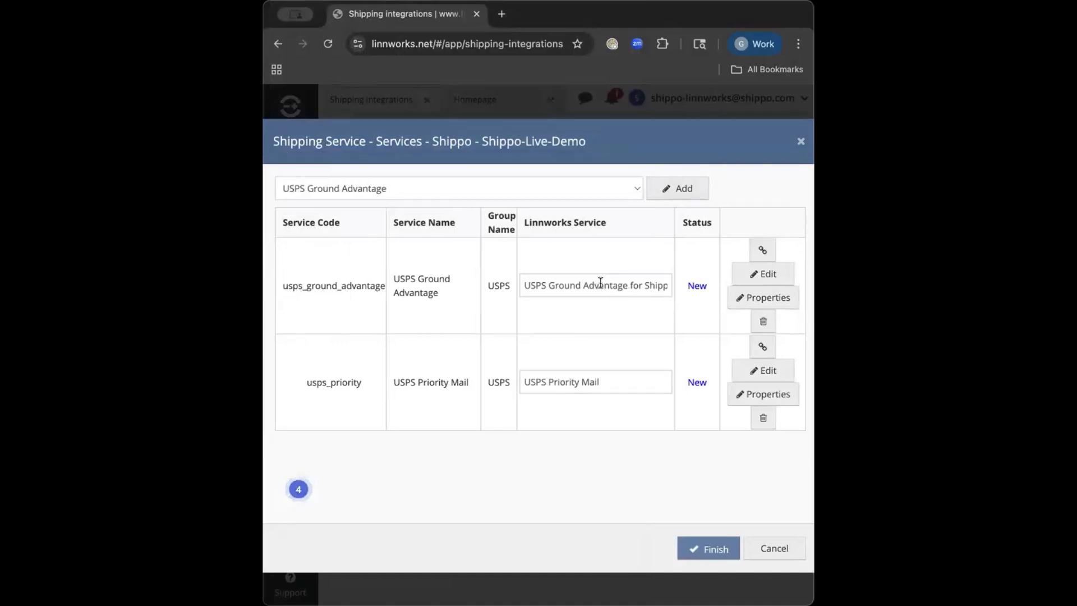
Step: Rename the Linnworks services to "USPS Ground Advantage ShippoDemo" and "USPS Priority Mail ShippoDemo"
left_click(630, 286)
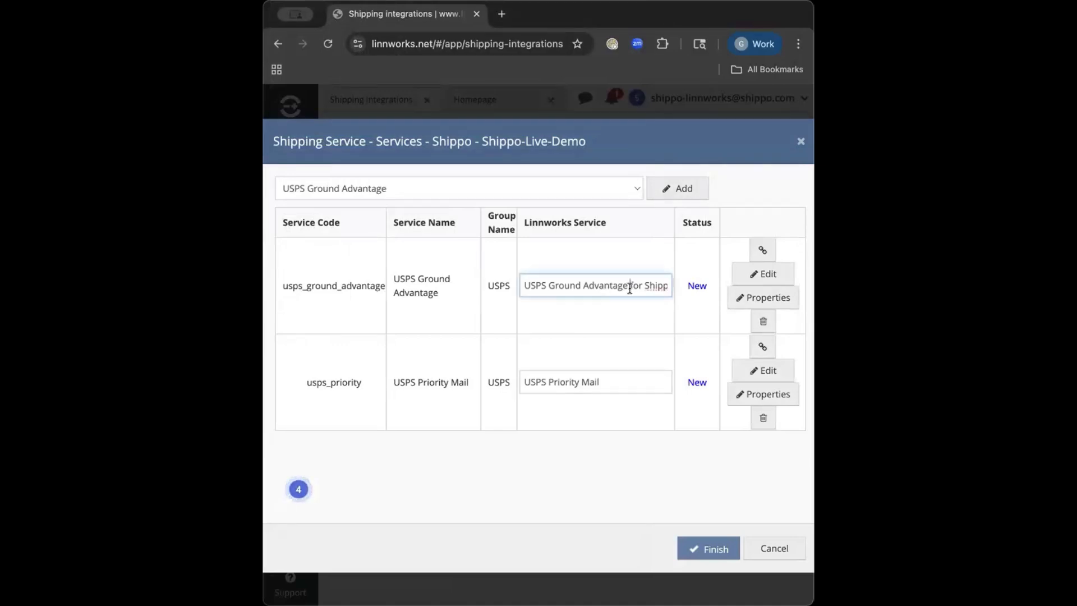
left_click_drag(631, 287, 676, 289)
key("BackSpace")
type("ShippoDemo")
left_click(613, 388)
type("S")
type("hippoDemo")
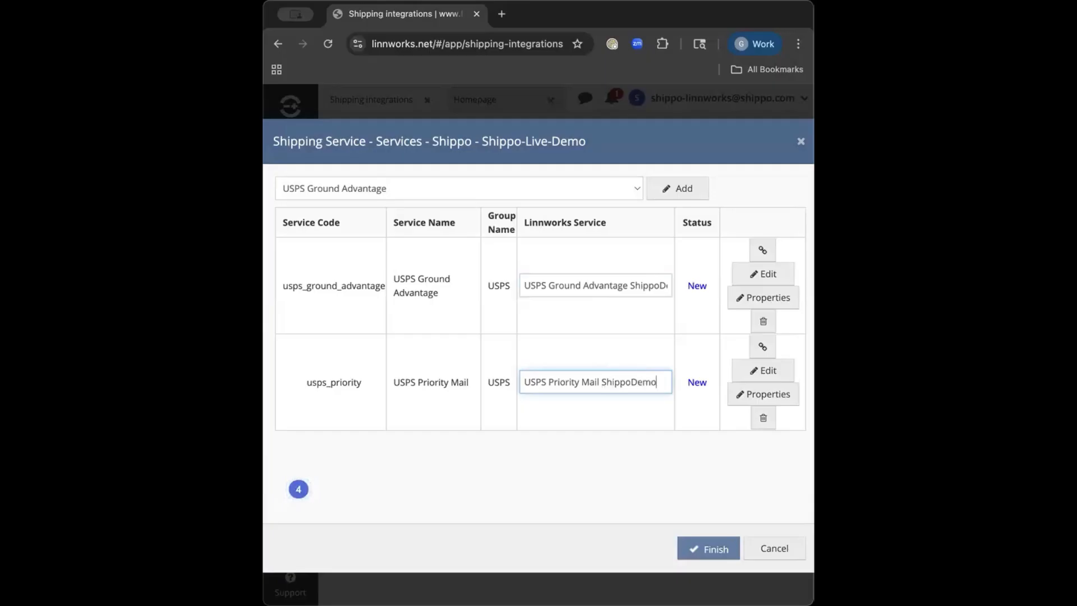
Step: Add the USPS First Class Package International Service to the integration's service list
left_click(591, 194)
scroll(493, 226, "up", 1)
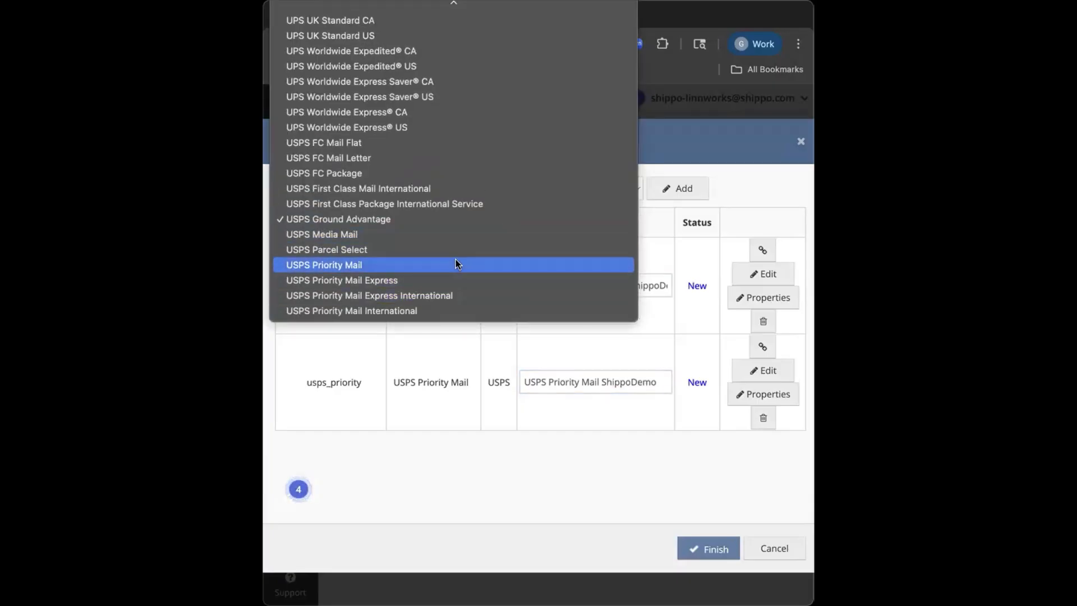
left_click(412, 193)
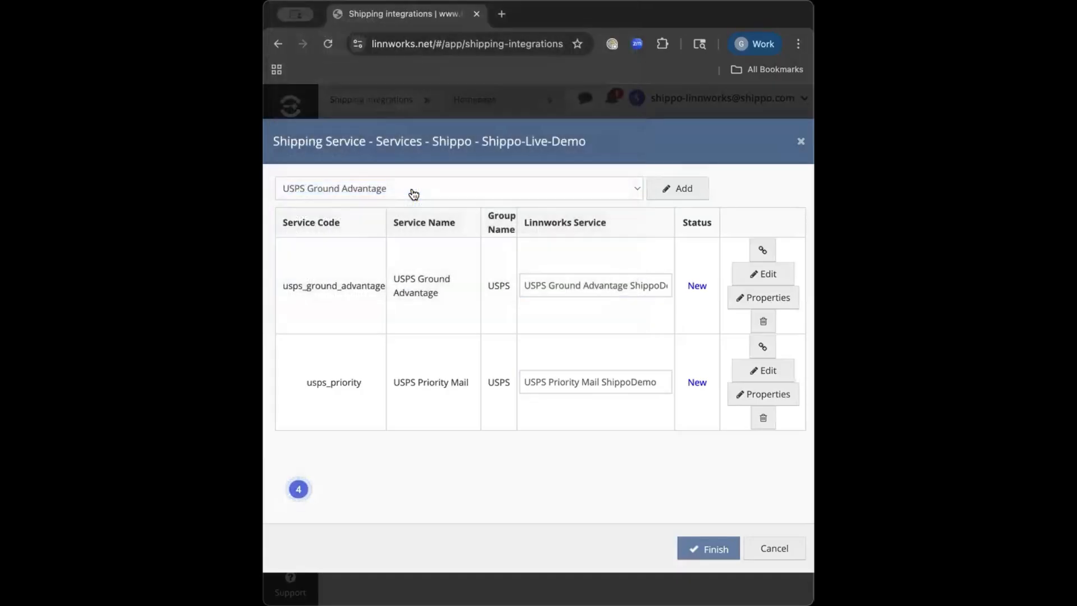
left_click(561, 193)
left_click(501, 209)
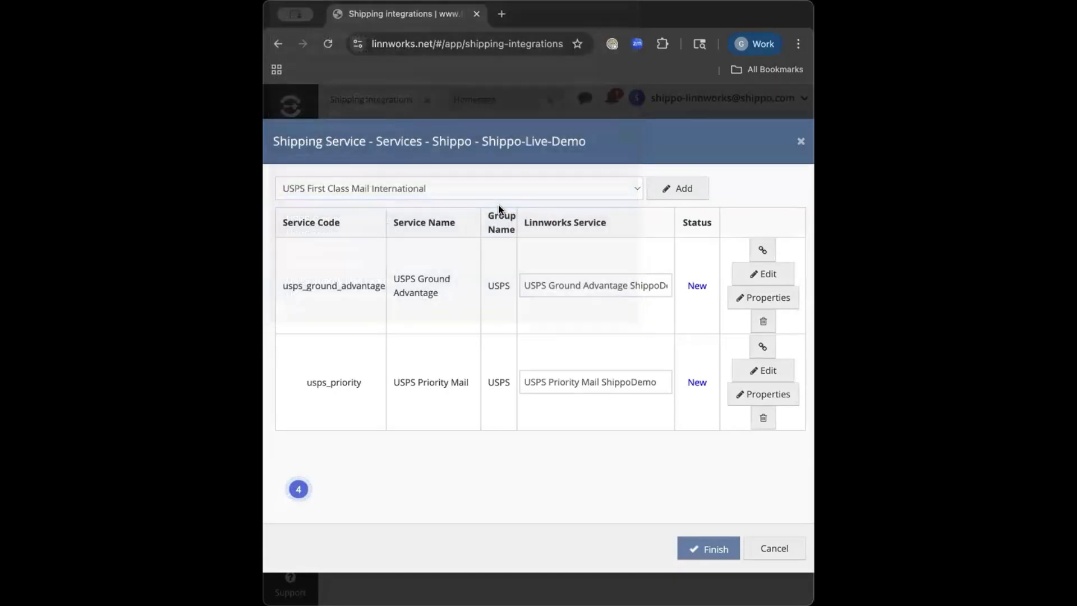
left_click(695, 189)
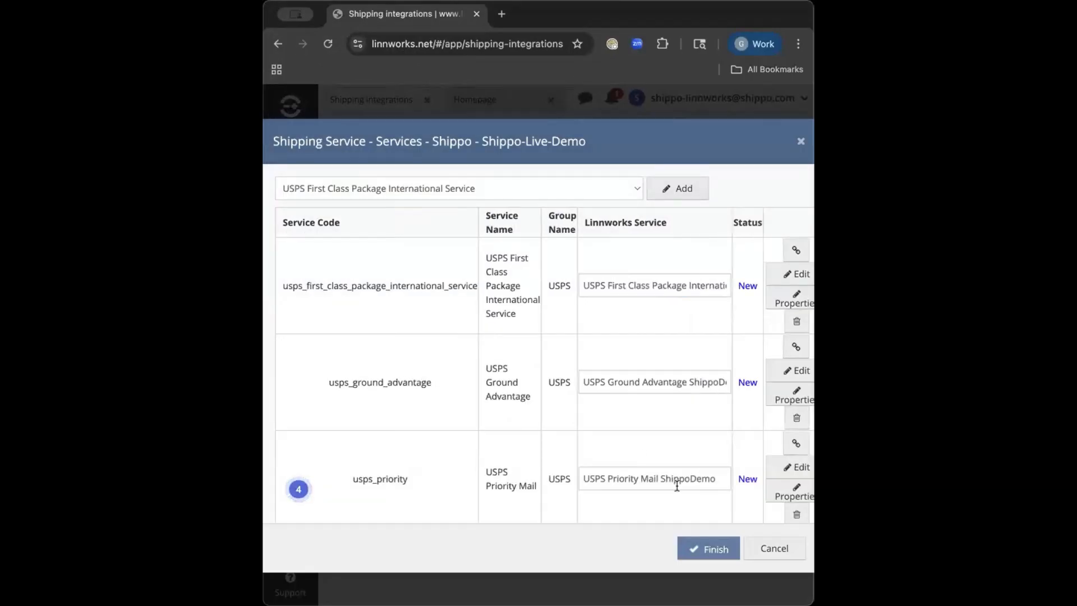
Step: Rename the Linnworks service of the first class international package entry to "USPS First Class Intl ShippoDemo"
left_click(690, 288)
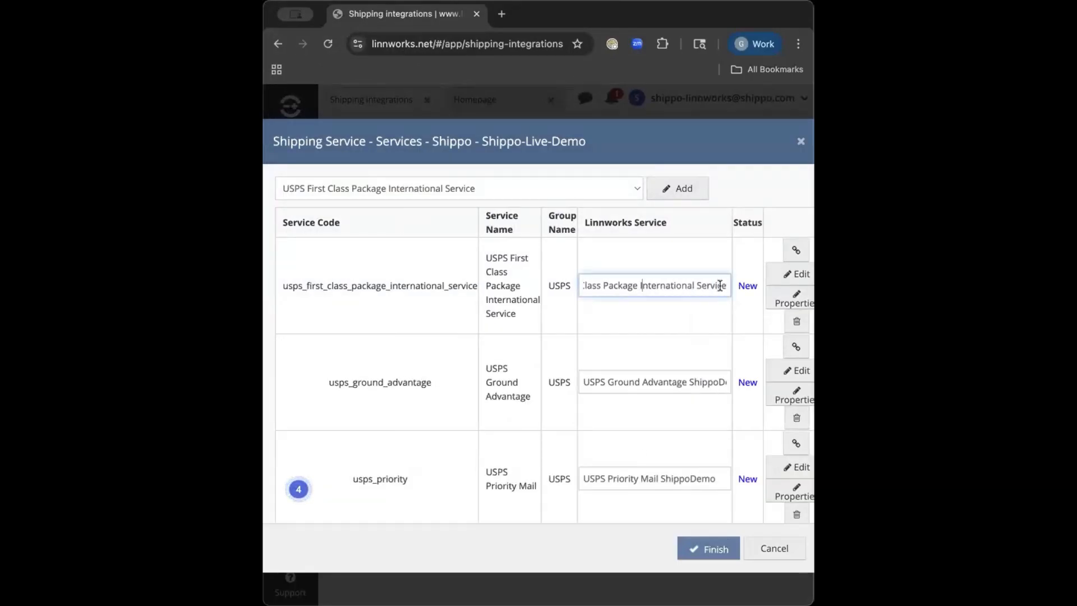
left_click_drag(728, 286, 602, 286)
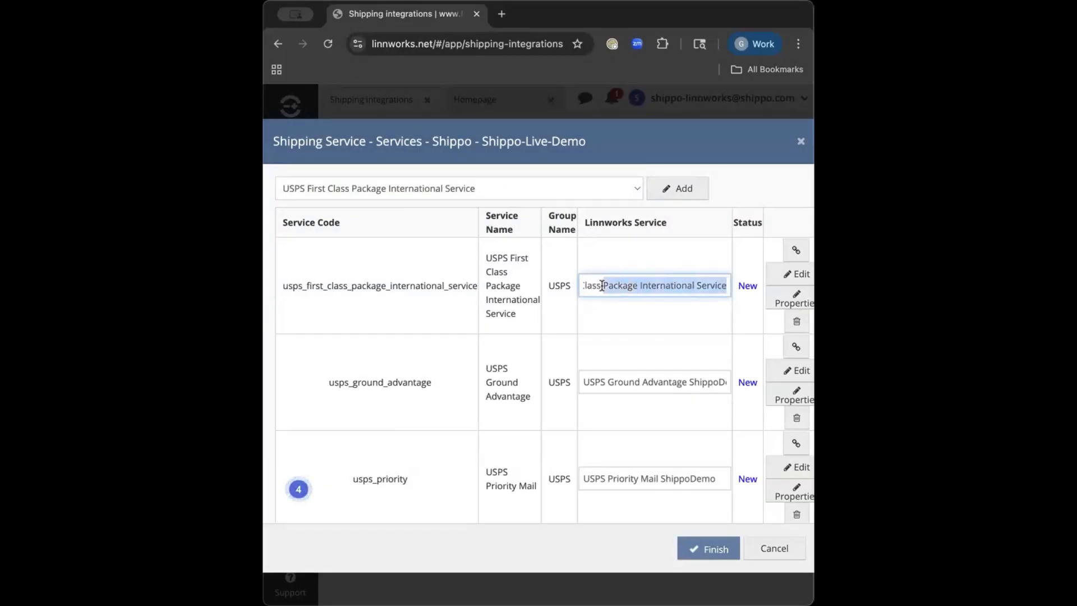
key("BackSpace")
type("Intl ")
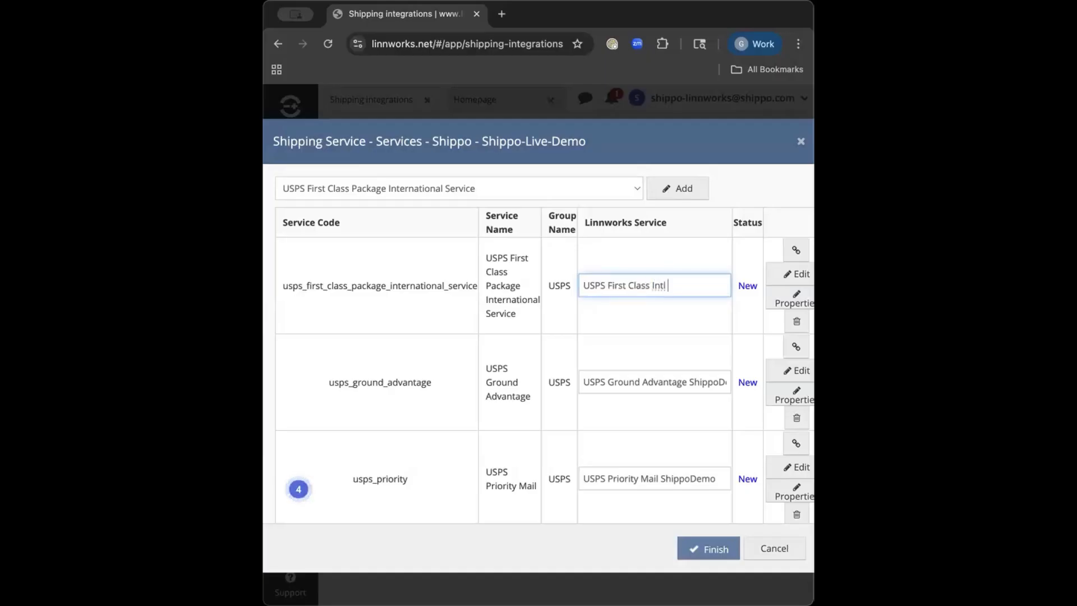
type("ShippoDemo")
left_click(658, 315)
Step: Enable Print Linnworks Customs Declaration in the first class international service's properties and save the service setup
scroll(673, 359, "right", 1)
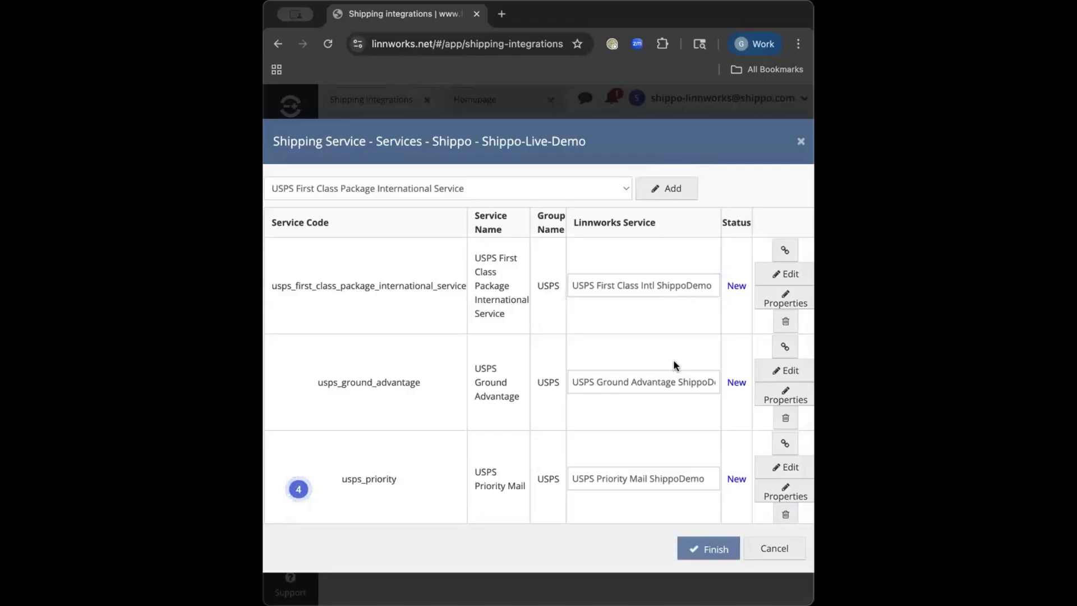
left_click(783, 296)
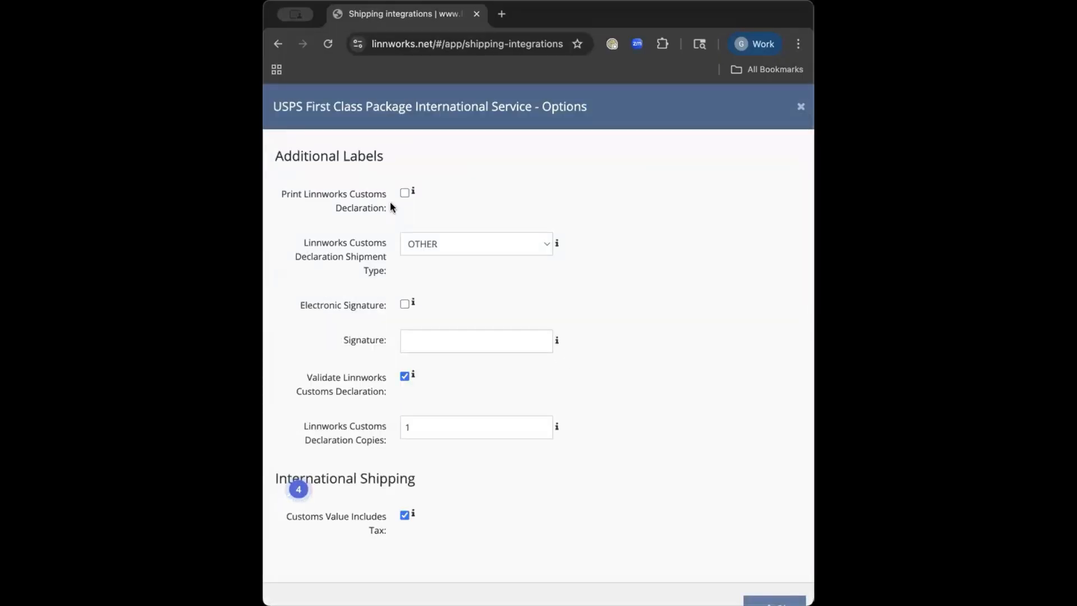
left_click(405, 195)
scroll(603, 264, "down", 1)
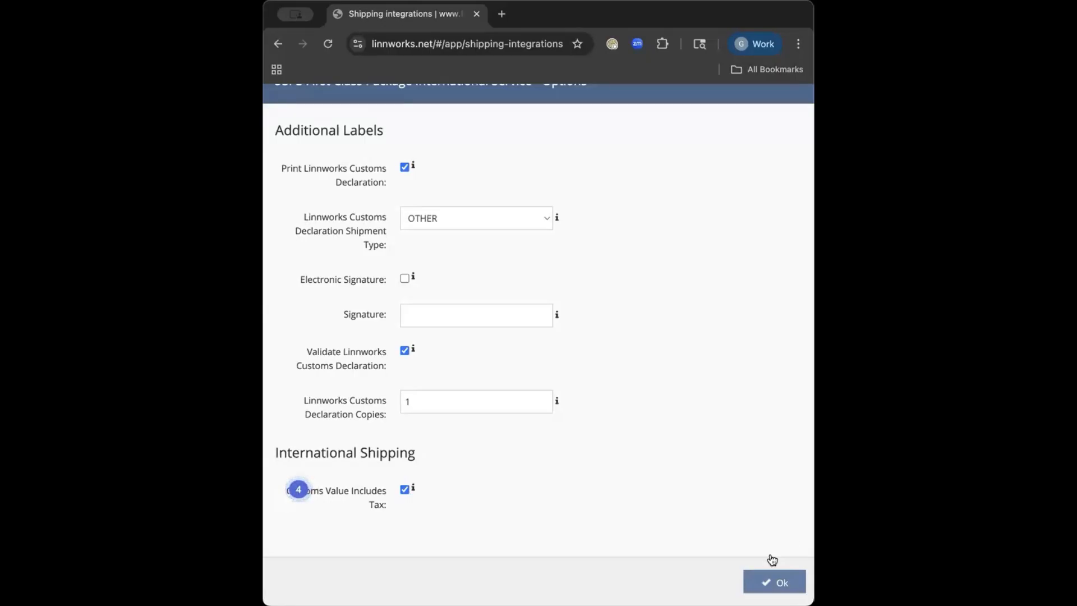
left_click(752, 584)
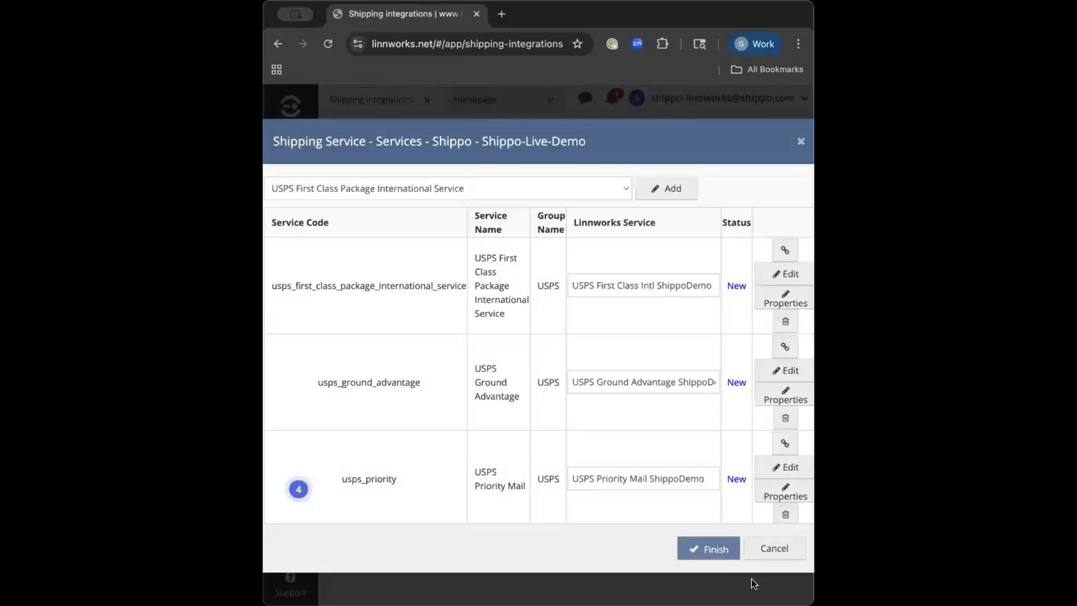
left_click(700, 555)
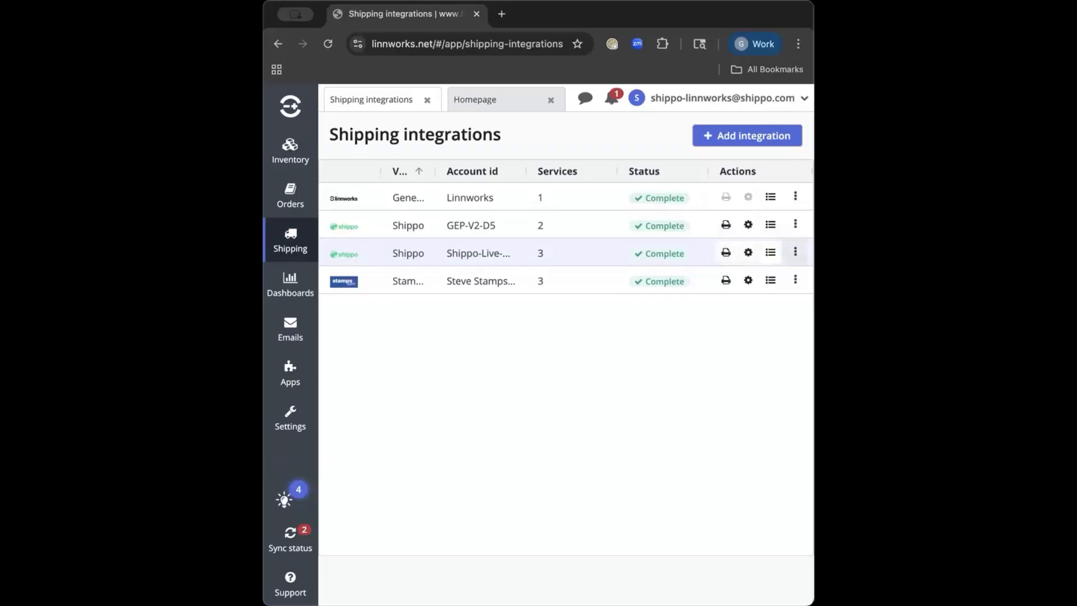
Step: Set the Shippo-Live-Demo integration to quote only for added services and save the quote settings
left_click(795, 251)
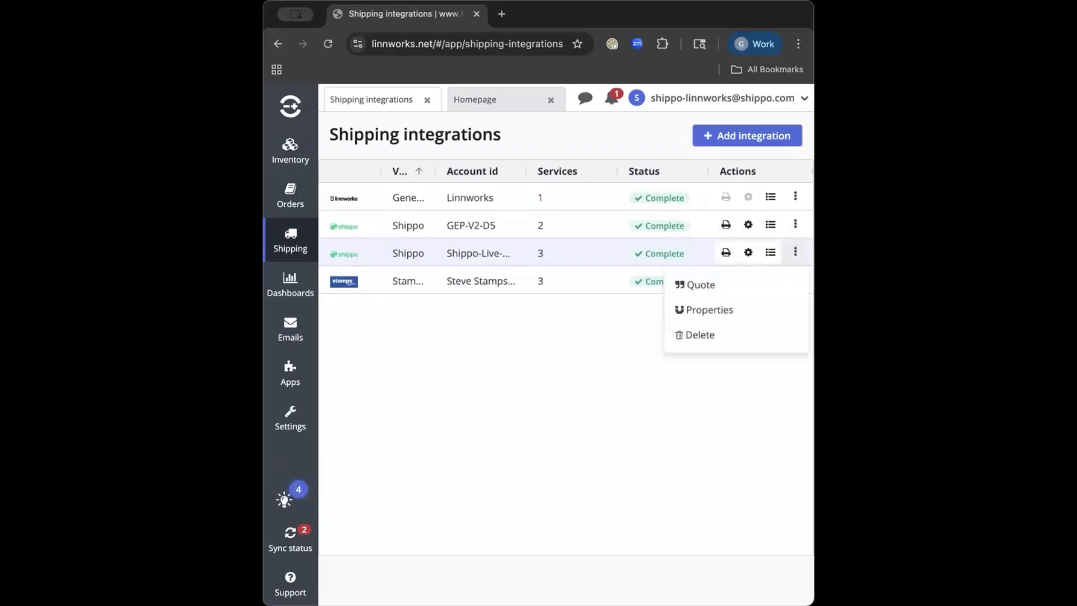
left_click(775, 283)
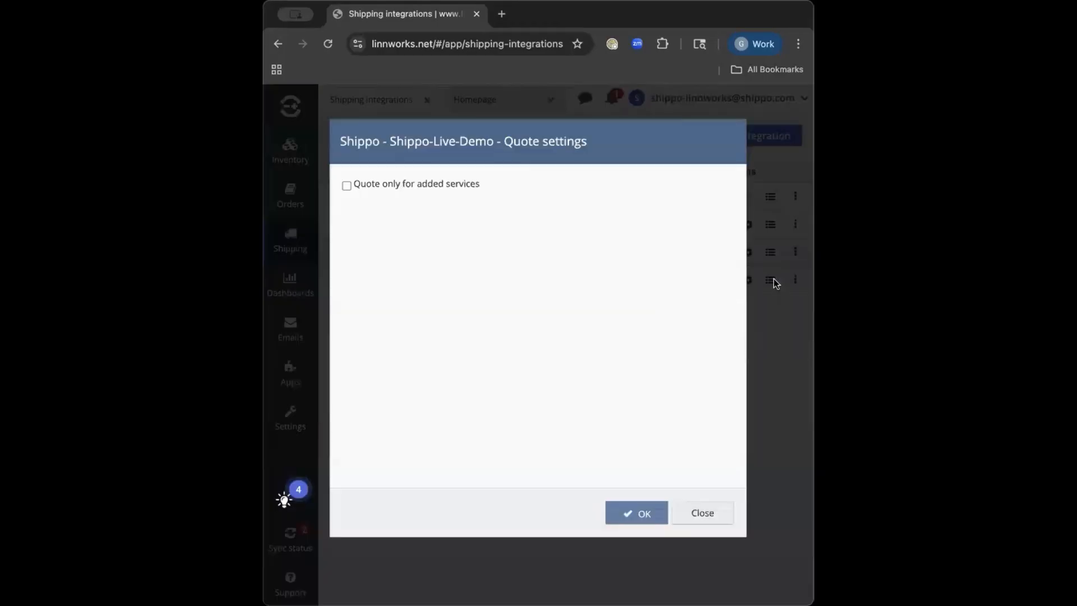
left_click(346, 186)
left_click(629, 516)
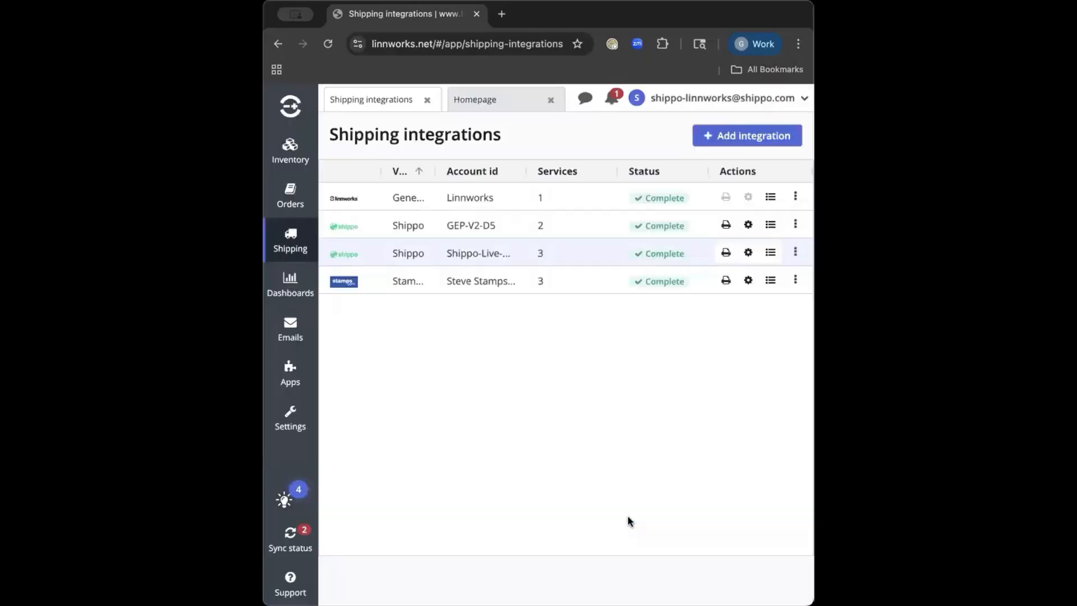